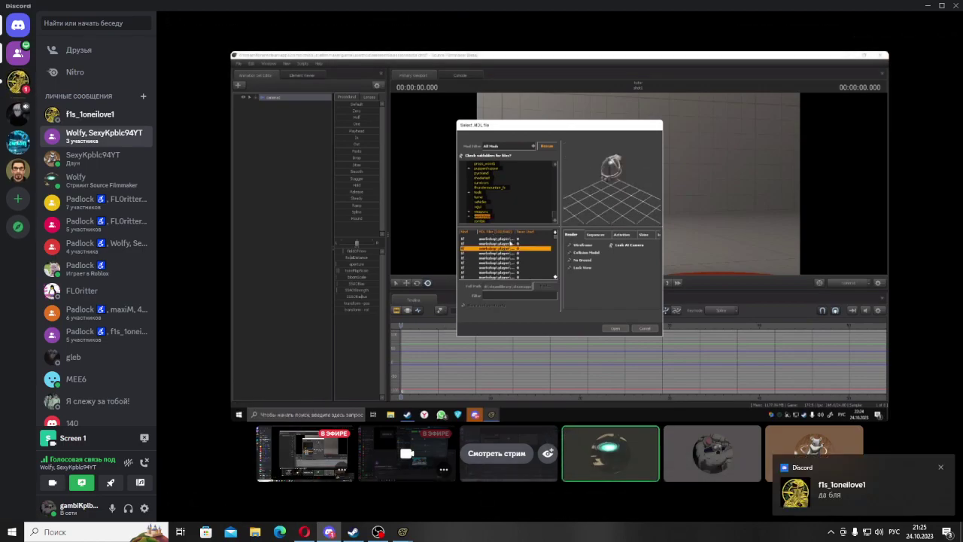
Step: Reply "я быстро" to the newly received direct message and return to the three-person group call
{"action": "left_click", "coordinate": [844, 489]}
{"action": "type", "text": "я быст"}
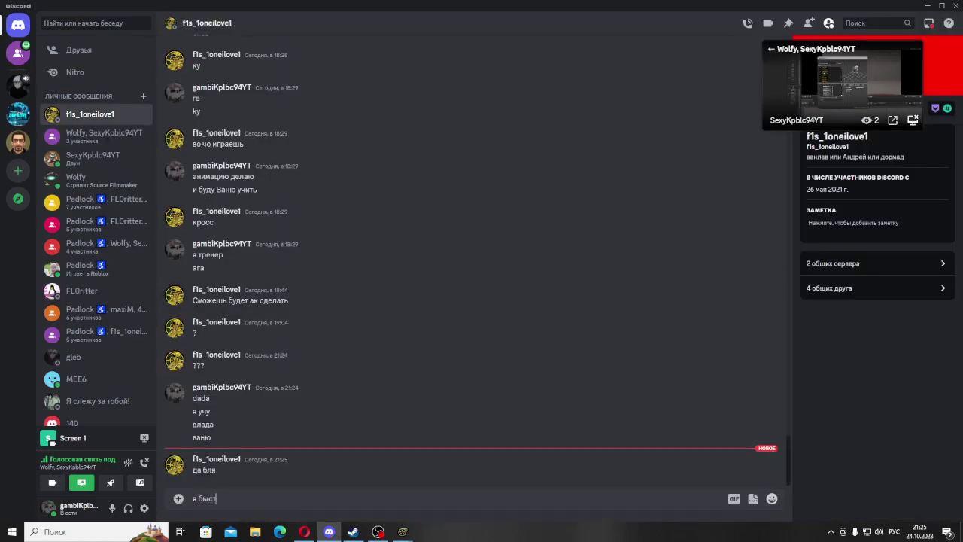
{"action": "type", "text": "ро"}
{"action": "key", "text": "Return"}
{"action": "left_click", "coordinate": [98, 135]}
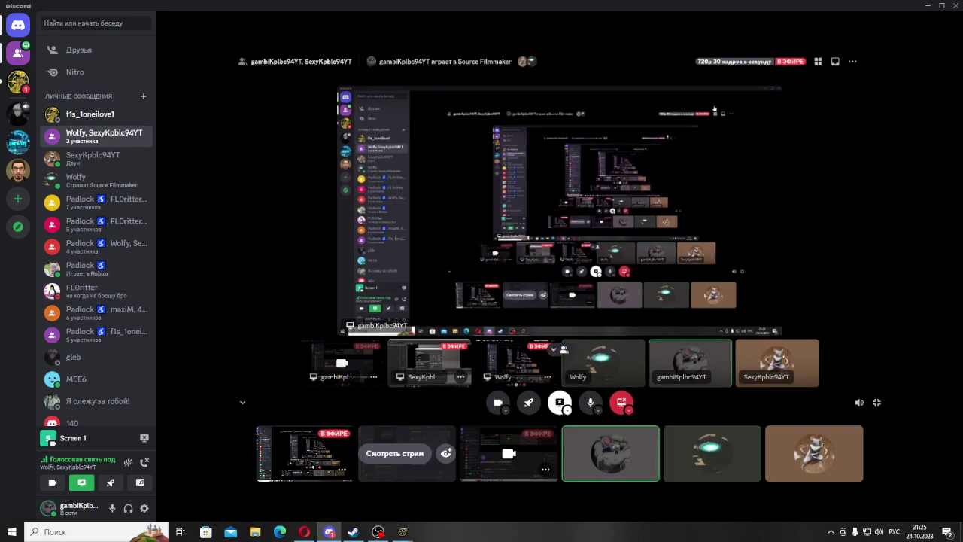
Step: Watch another call participant's Source Filmmaker stream in the group call
{"action": "mouse_move", "coordinate": [405, 367]}
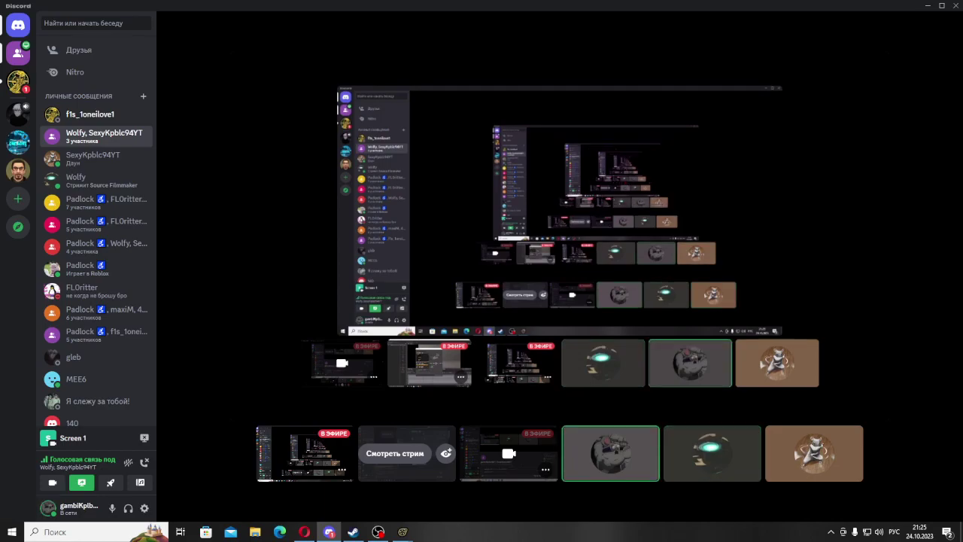
{"action": "left_click", "coordinate": [395, 454]}
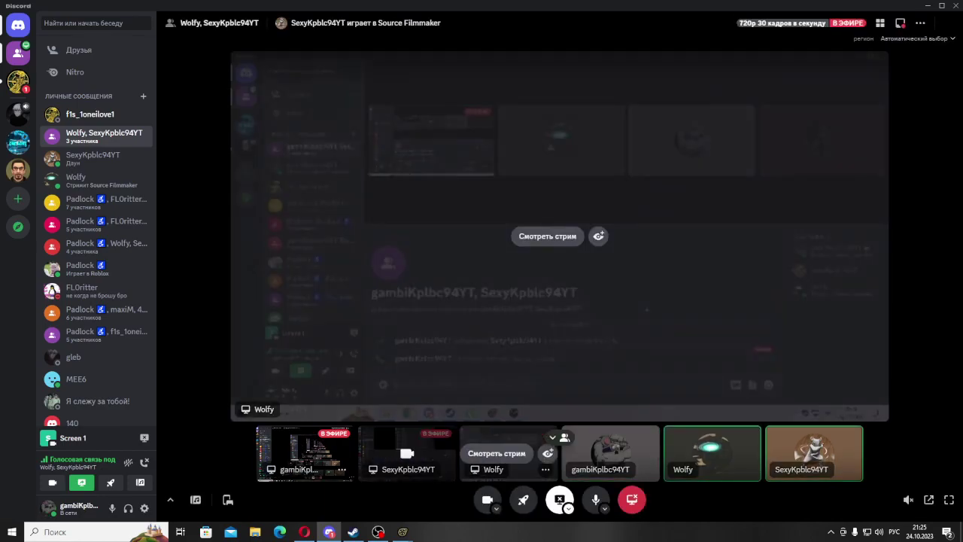
{"action": "left_click", "coordinate": [407, 451]}
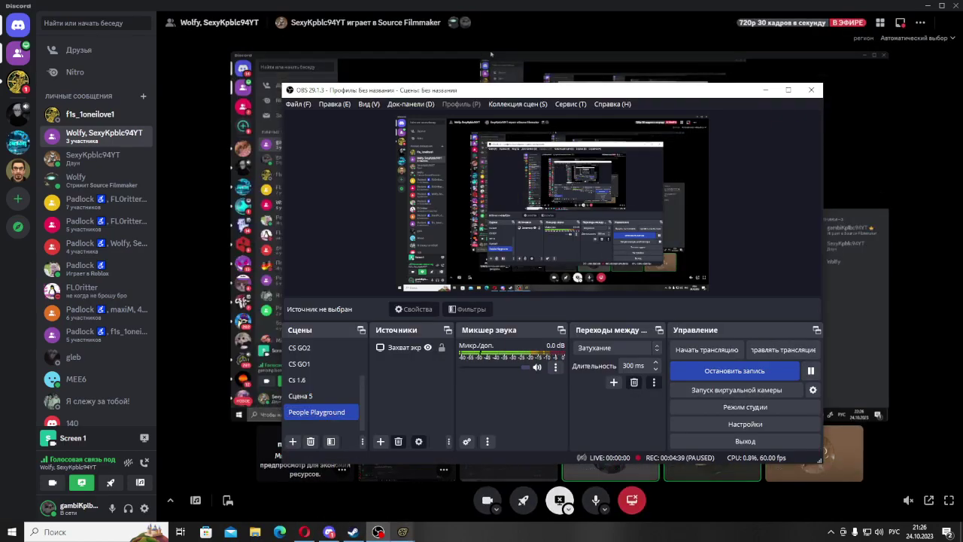
Step: Switch to Source Filmmaker's model selection dialog and preview several workshop models, including the skibiditoilet, speakerman and upgraded camera entries
{"action": "mouse_move", "coordinate": [403, 532]}
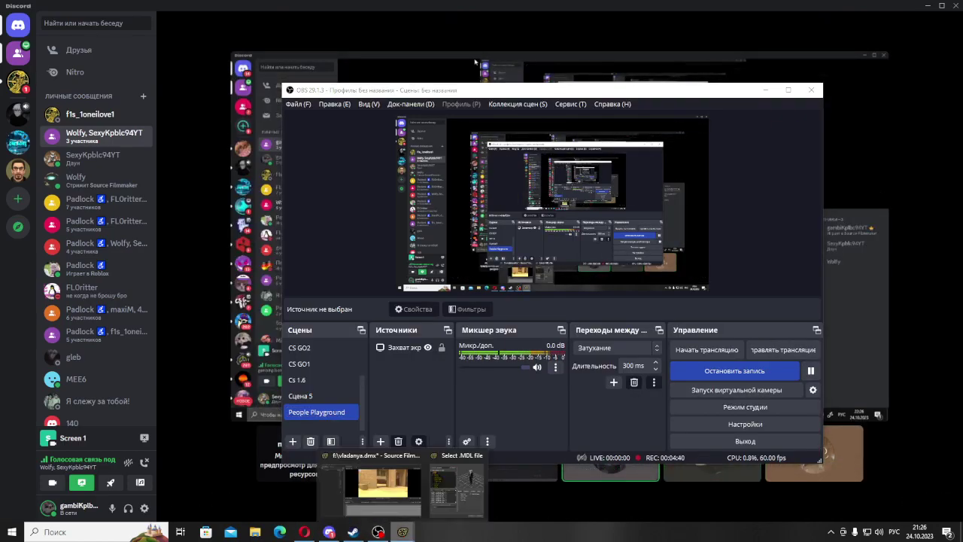
{"action": "left_click", "coordinate": [456, 485]}
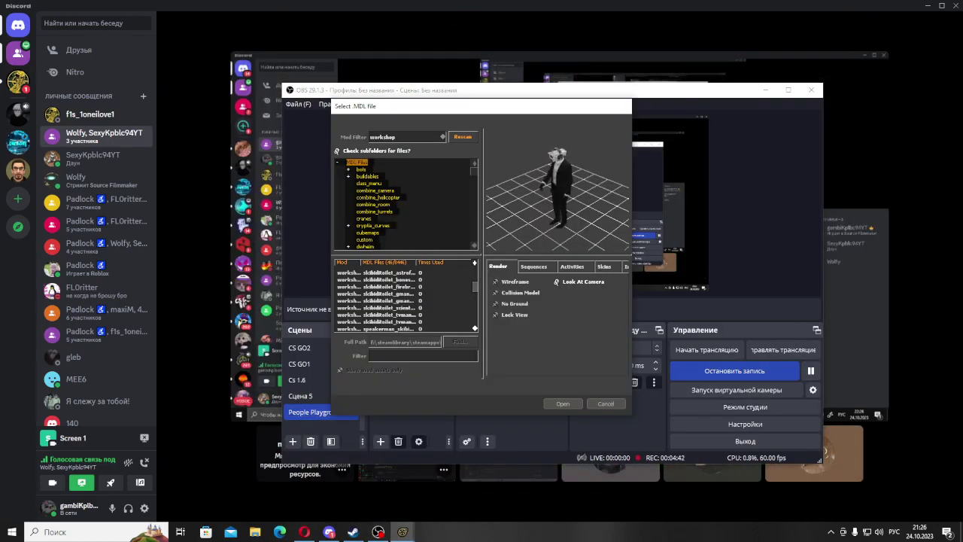
{"action": "left_click", "coordinate": [389, 280]}
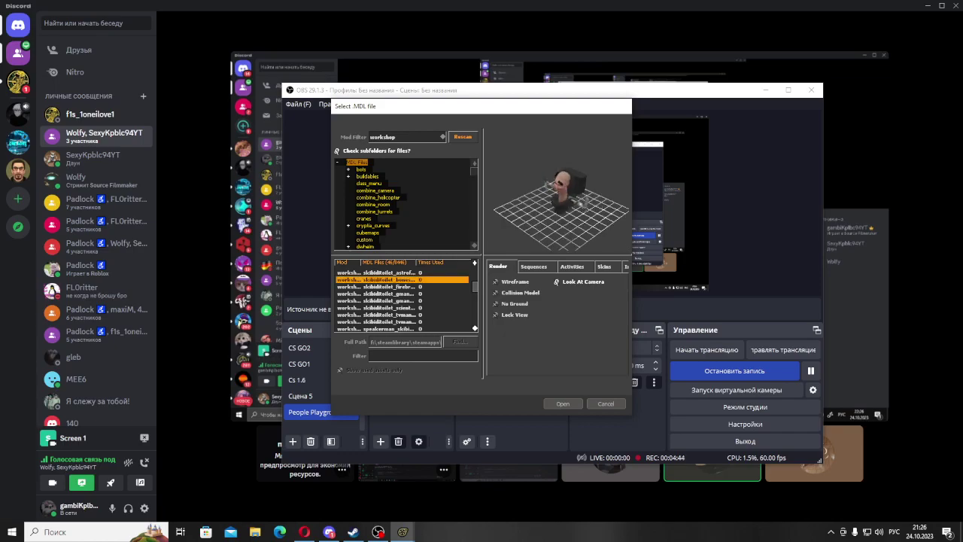
{"action": "left_click", "coordinate": [388, 314]}
{"action": "scroll", "coordinate": [389, 314], "scroll_direction": "down", "scroll_amount": 2}
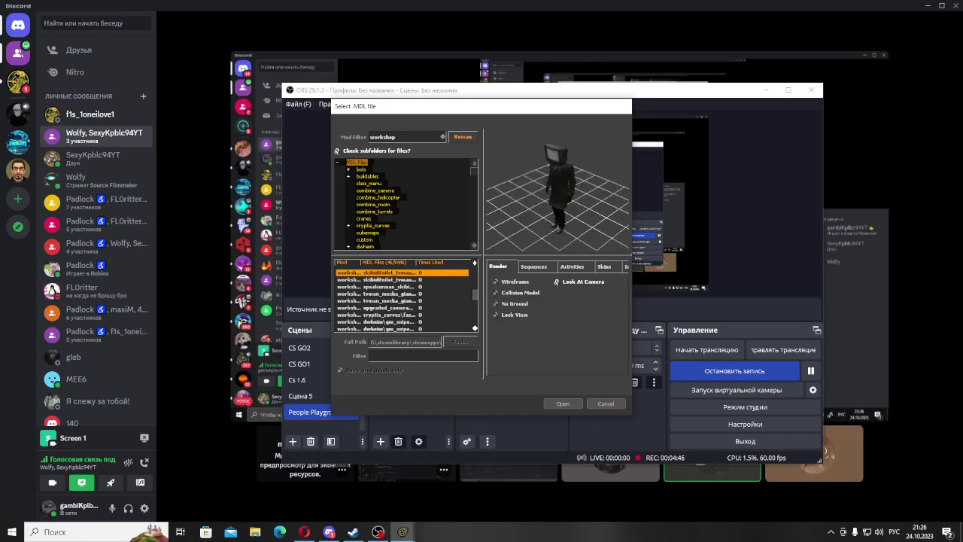
{"action": "left_click", "coordinate": [389, 287]}
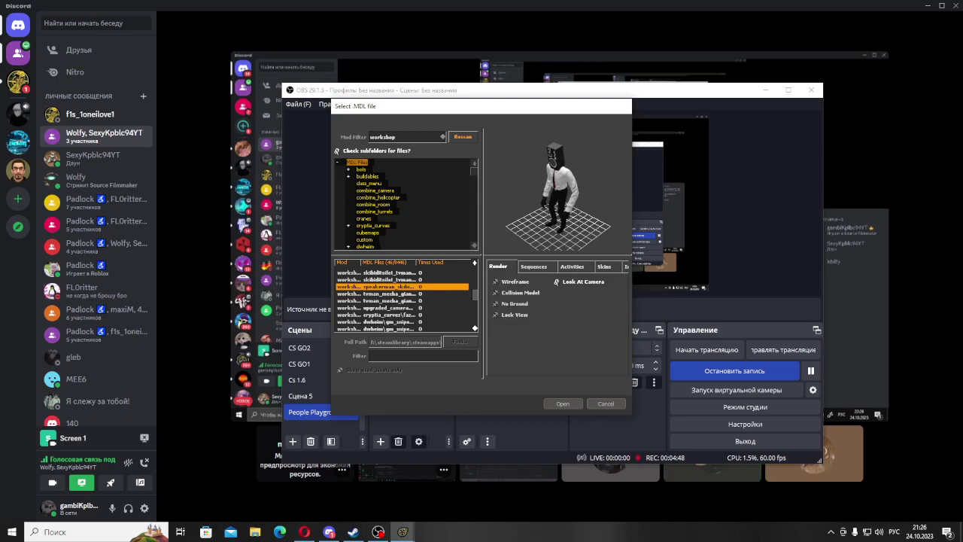
{"action": "left_click", "coordinate": [389, 300]}
{"action": "left_click", "coordinate": [389, 307]}
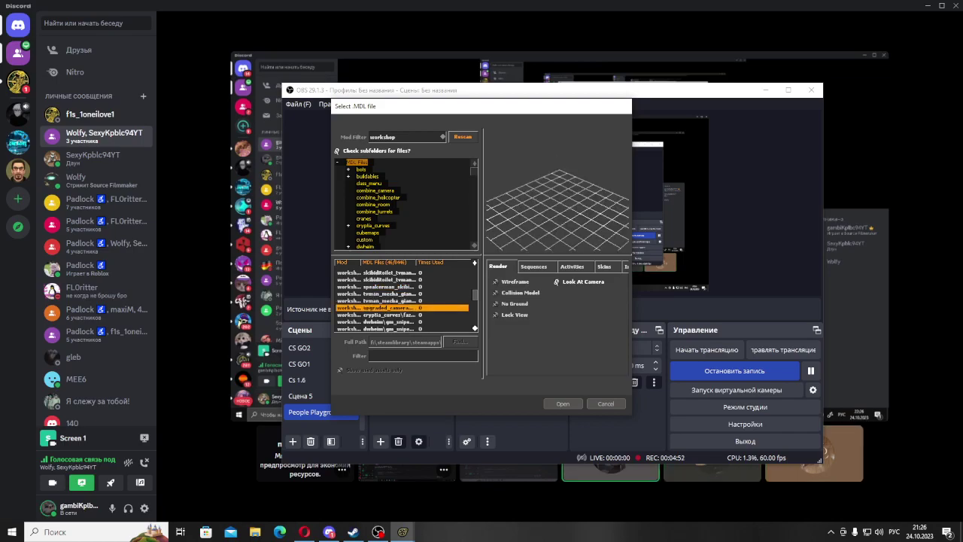
{"action": "left_click", "coordinate": [389, 322]}
{"action": "left_click", "coordinate": [389, 315]}
{"action": "scroll", "coordinate": [389, 315], "scroll_direction": "down", "scroll_amount": 1}
{"action": "left_click", "coordinate": [389, 315]}
{"action": "scroll", "coordinate": [389, 315], "scroll_direction": "down", "scroll_amount": 2}
{"action": "left_click", "coordinate": [389, 315]}
{"action": "scroll", "coordinate": [389, 315], "scroll_direction": "down", "scroll_amount": 1}
Step: Find the suited camera-headed spekerhead model further down the workshop list and add it to the scene
{"action": "key", "text": "Down"}
{"action": "key", "text": "Down"}
{"action": "key", "text": "Down"}
{"action": "key", "text": "Down"}
{"action": "key", "text": "Down"}
{"action": "key", "text": "Down"}
{"action": "key", "text": "Down"}
{"action": "key", "text": "Down"}
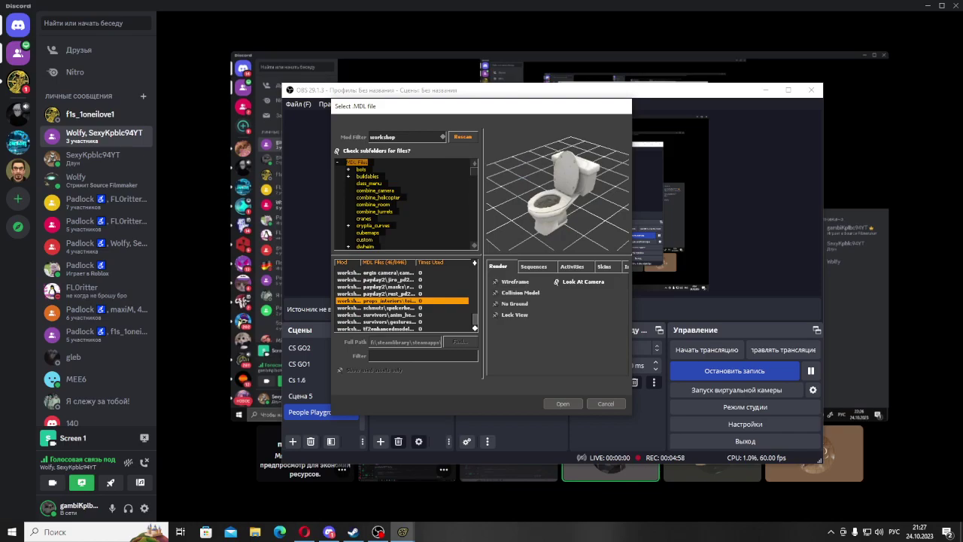
{"action": "key", "text": "Down"}
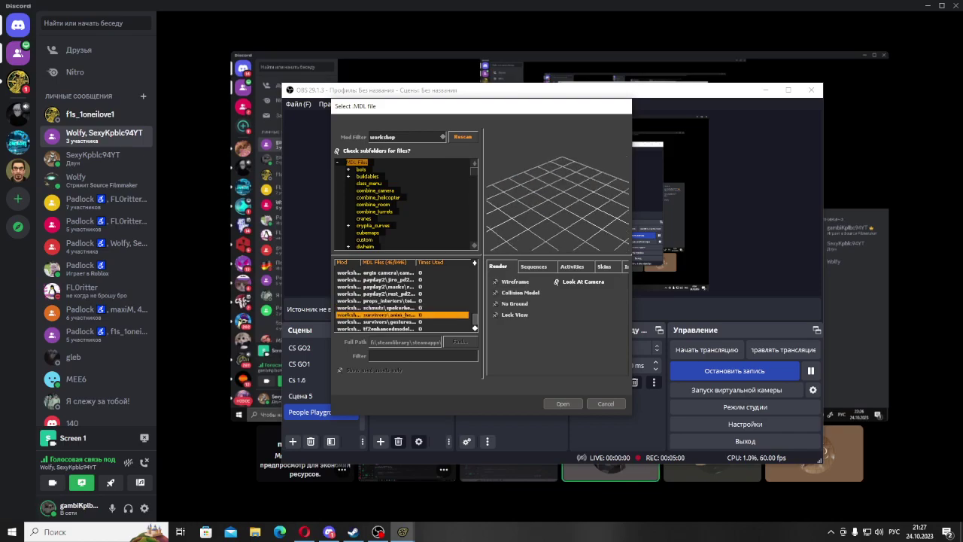
{"action": "left_click", "coordinate": [403, 308]}
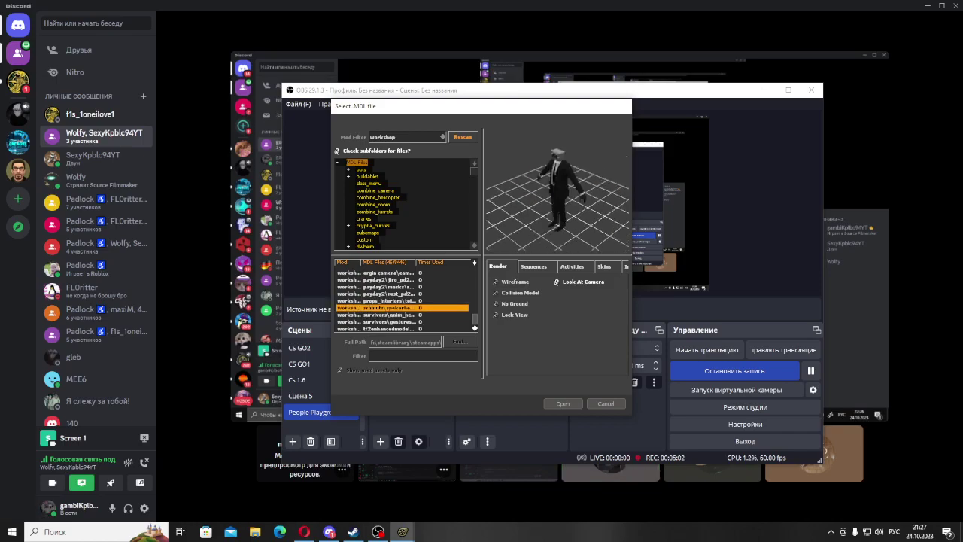
{"action": "key", "text": "Return"}
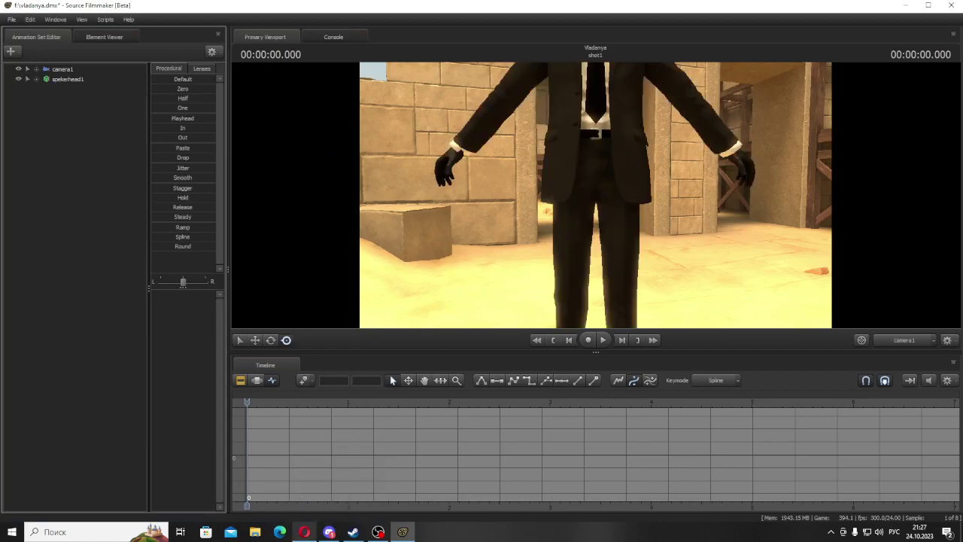
Step: Switch to Discord, start watching the third participant's stream, and return to Source Filmmaker
{"action": "left_click", "coordinate": [329, 532]}
{"action": "left_click", "coordinate": [497, 454]}
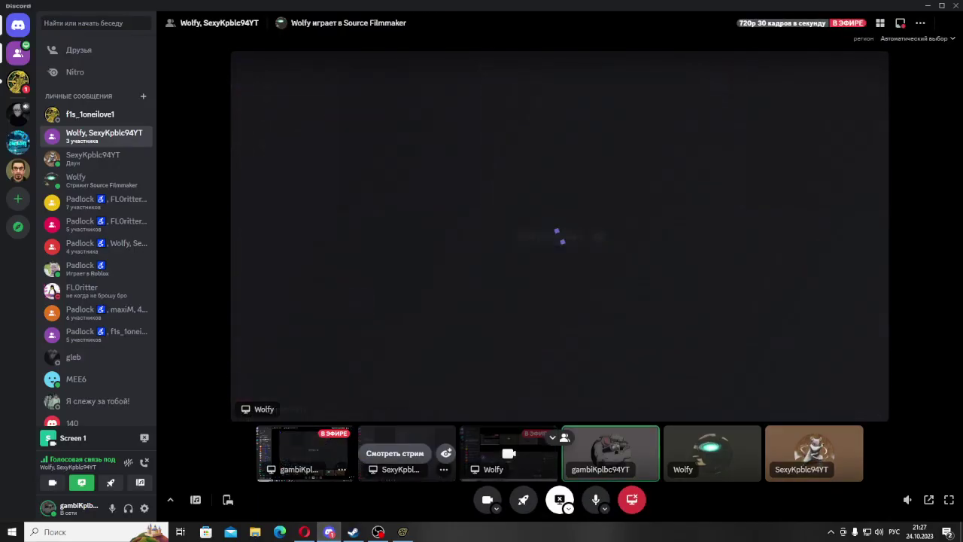
{"action": "mouse_move", "coordinate": [402, 532]}
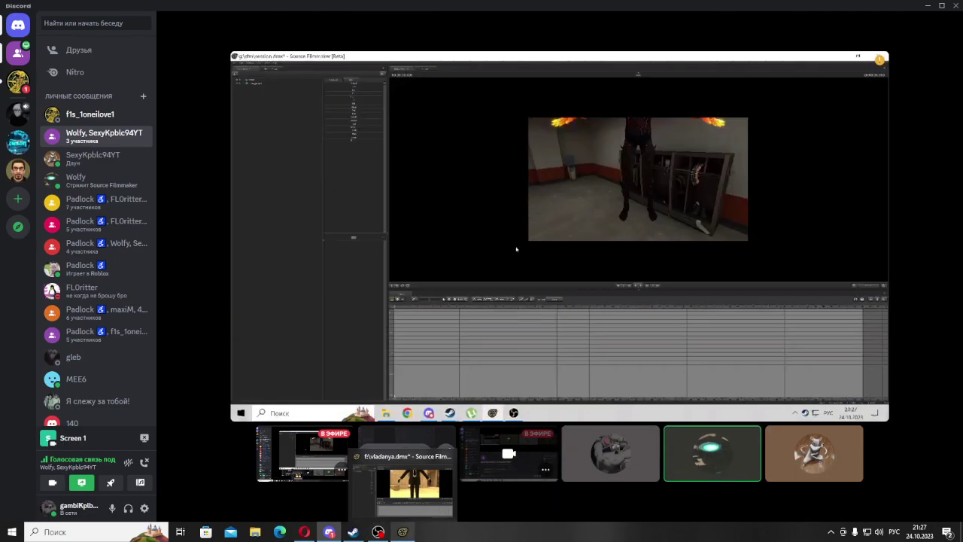
{"action": "left_click", "coordinate": [402, 532]}
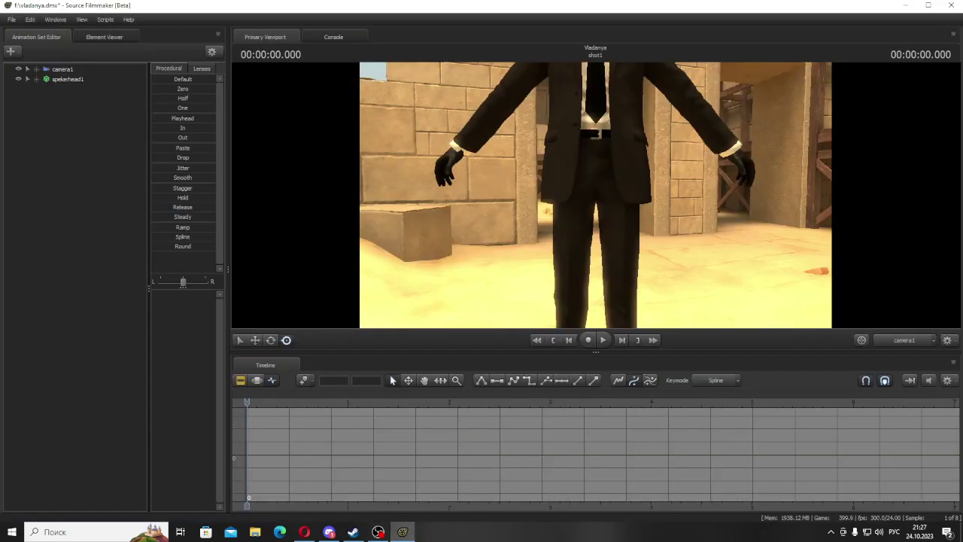
Step: Change the viewport from camera1 to the Work Camera and frame the whole spekerhead1 figure
{"action": "left_click", "coordinate": [905, 340]}
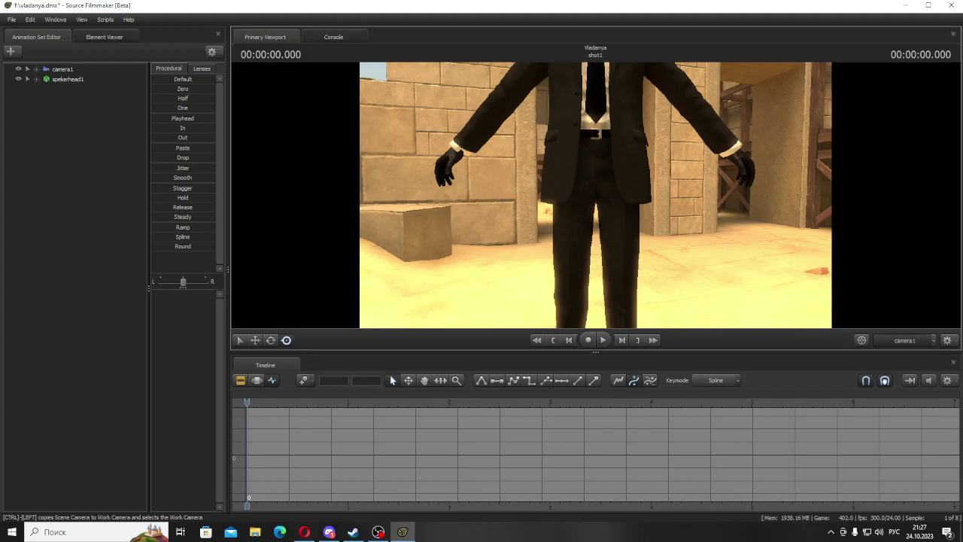
{"action": "key", "text": "s"}
{"action": "mouse_move", "coordinate": [596, 195]}
{"action": "left_mouse_down"}
{"action": "mouse_move", "coordinate": [594, 293]}
{"action": "mouse_move", "coordinate": [596, 195]}
{"action": "left_mouse_up"}
{"action": "key", "text": "w"}
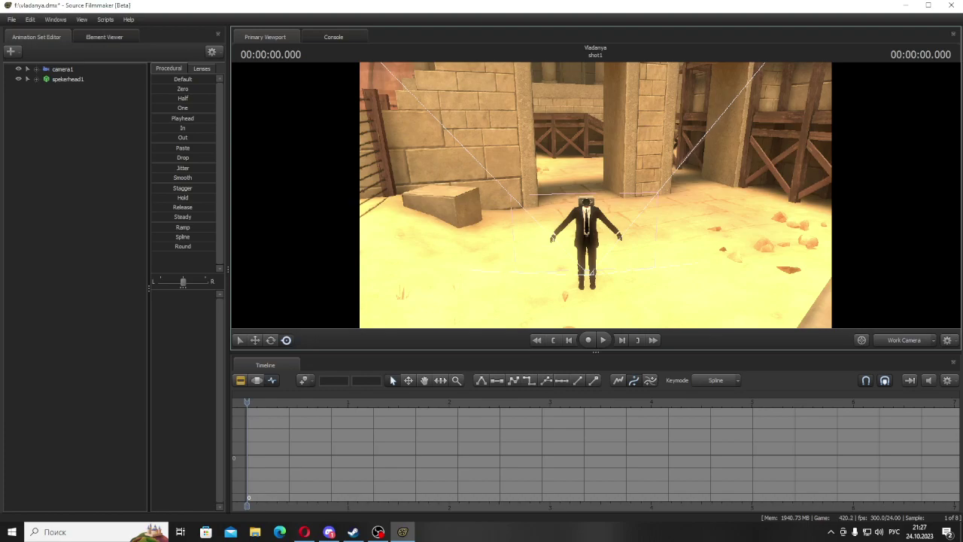
Step: Check the shared stream's progress in Discord and go back to the Source Filmmaker session
{"action": "left_click", "coordinate": [329, 531]}
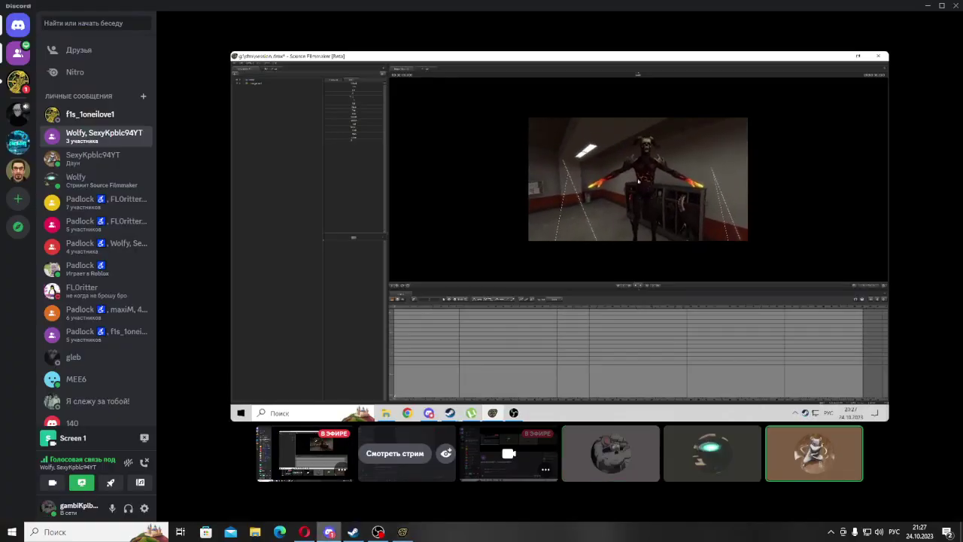
{"action": "key", "text": "alt+Tab"}
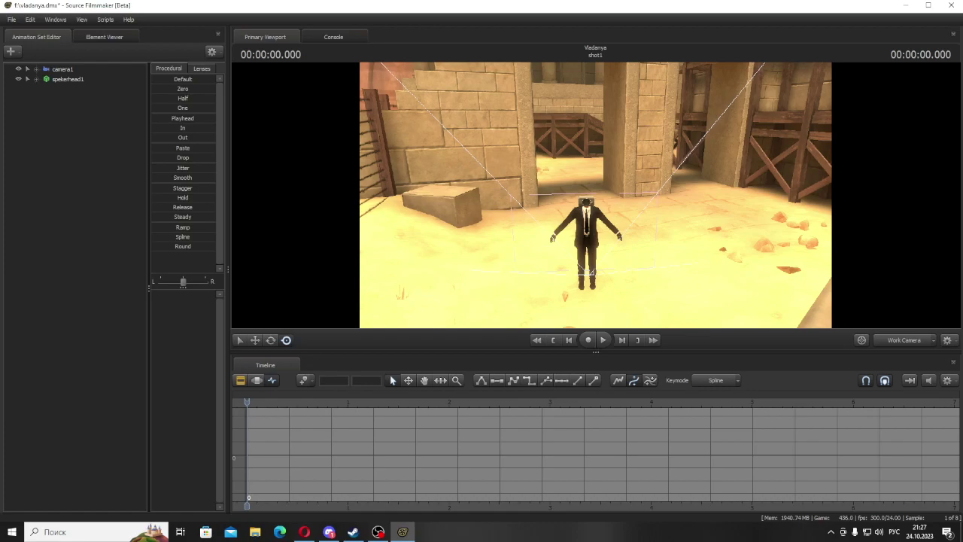
Step: Select the ValveBiped.Bip01_Pelvis bone in spekerhead1's Body group and activate the Move manipulator
{"action": "left_click", "coordinate": [36, 79]}
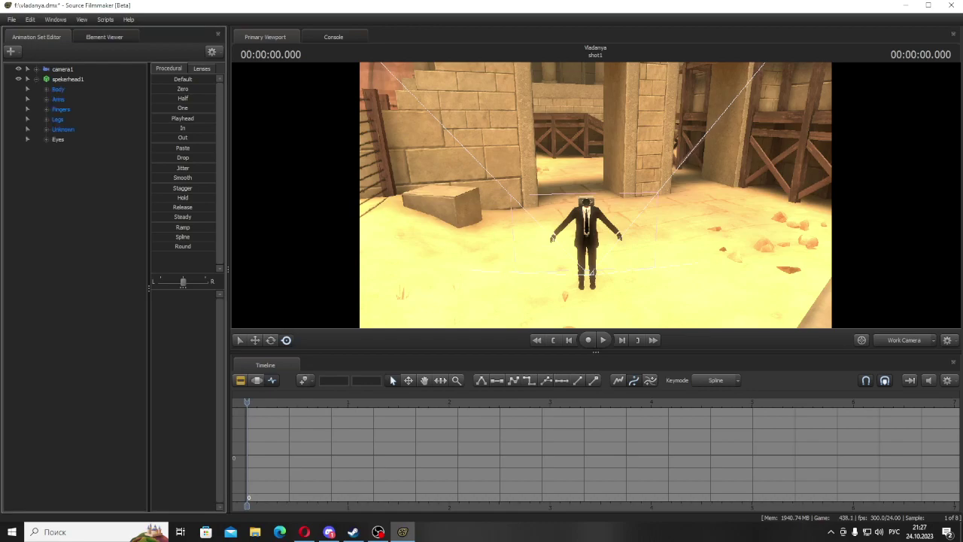
{"action": "left_click", "coordinate": [46, 89]}
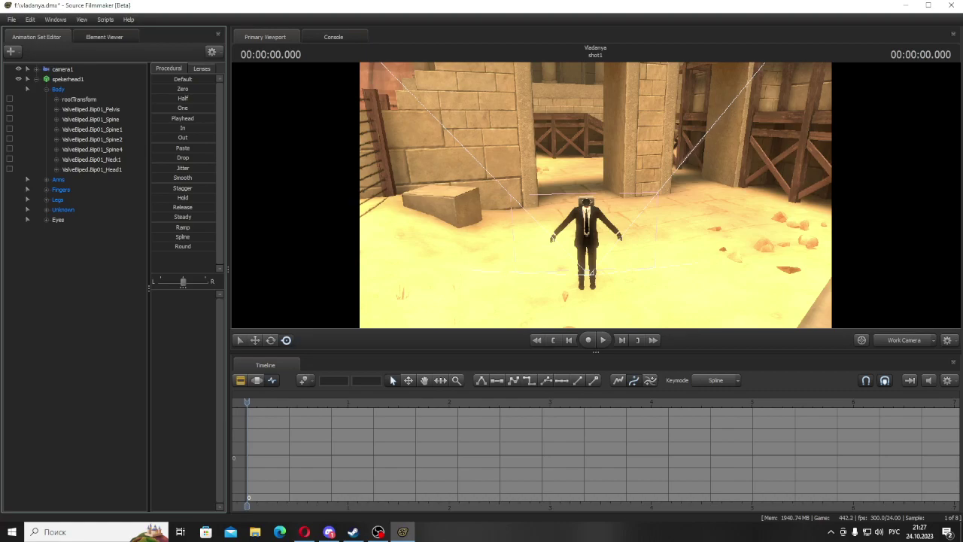
{"action": "left_click", "coordinate": [91, 110]}
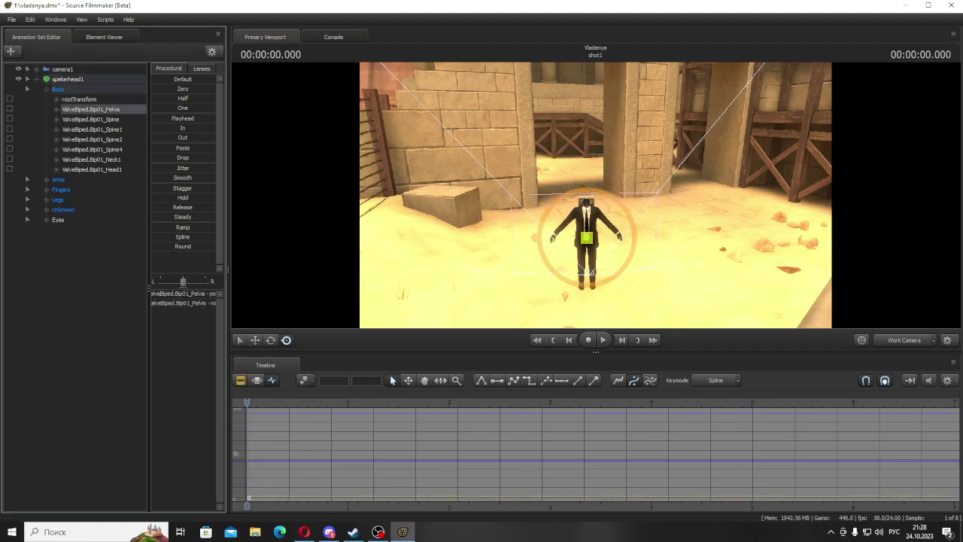
{"action": "key", "text": "w"}
{"action": "left_click_drag", "start_coordinate": [596, 196], "coordinate": [452, 207]}
{"action": "key", "text": "d"}
{"action": "left_click_drag", "start_coordinate": [533, 167], "coordinate": [740, 255]}
{"action": "key", "text": "w"}
{"action": "left_click_drag", "start_coordinate": [678, 226], "coordinate": [877, 197]}
{"action": "left_click_drag", "start_coordinate": [499, 103], "coordinate": [749, 215]}
{"action": "left_click_drag", "start_coordinate": [780, 120], "coordinate": [602, 140]}
Step: Examine both call participants' streams in Discord to follow their model work, and return to Source Filmmaker
{"action": "left_click", "coordinate": [329, 532]}
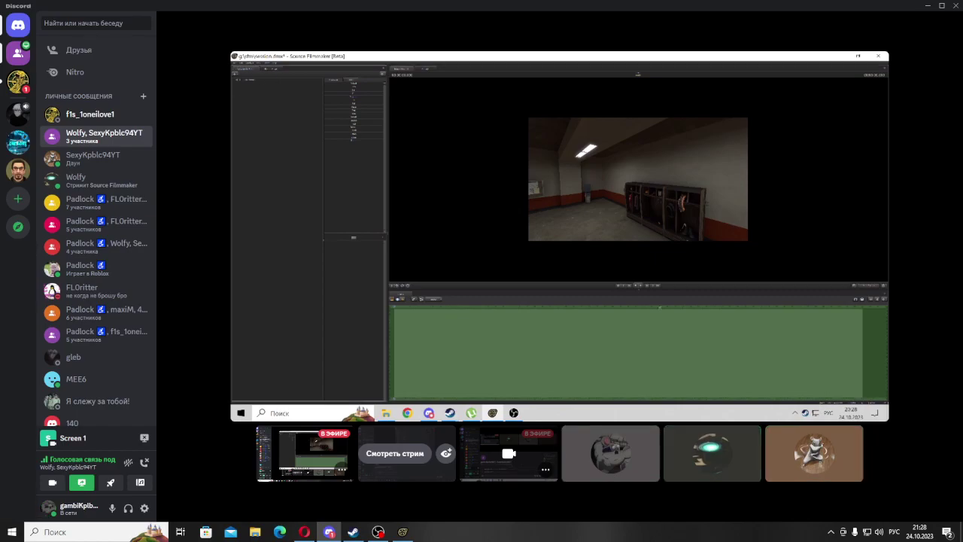
{"action": "mouse_move", "coordinate": [395, 188]}
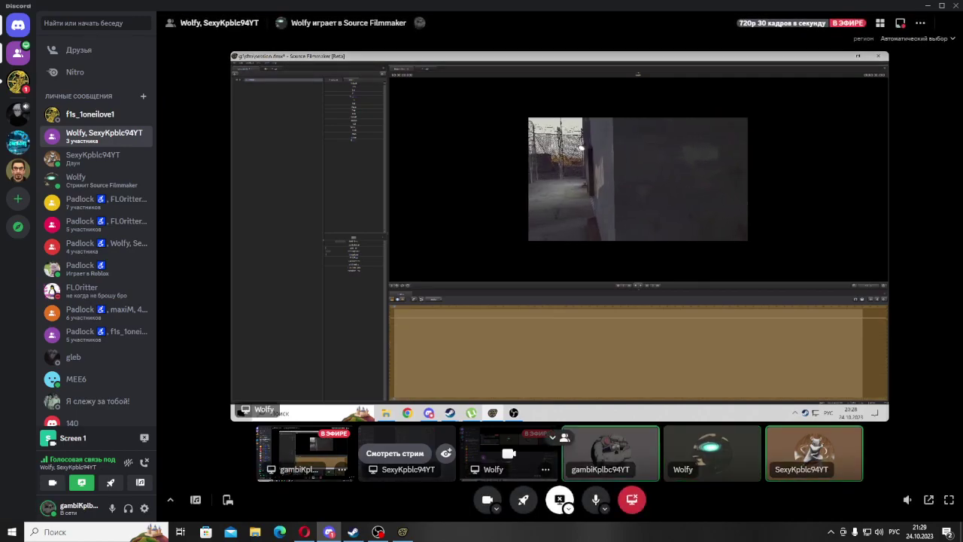
{"action": "left_click", "coordinate": [395, 453]}
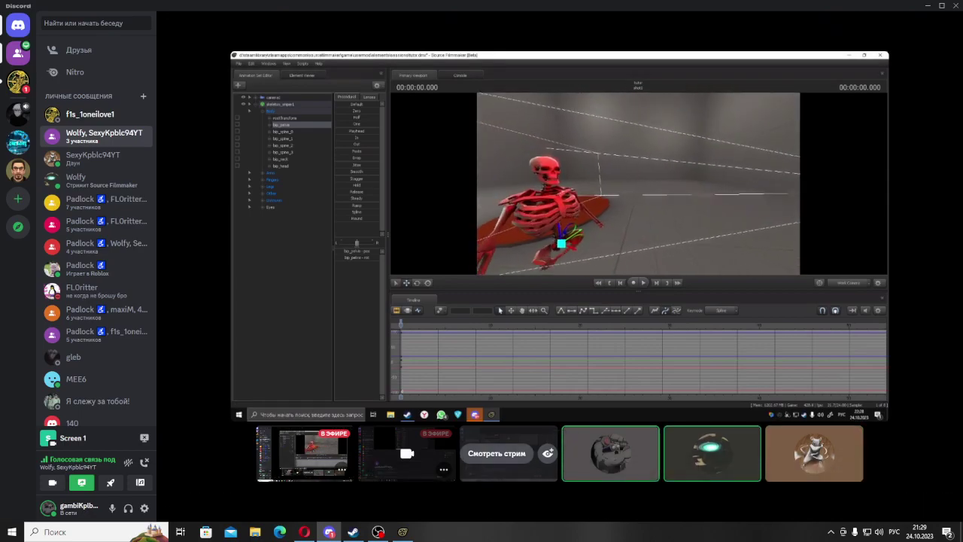
{"action": "left_click", "coordinate": [496, 453]}
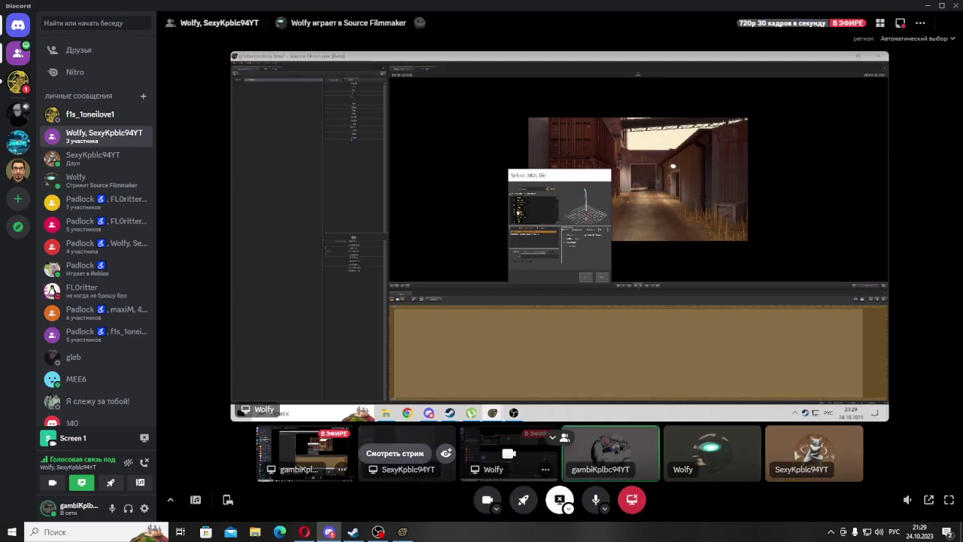
{"action": "left_click", "coordinate": [403, 532]}
{"action": "key", "text": "alt+Tab"}
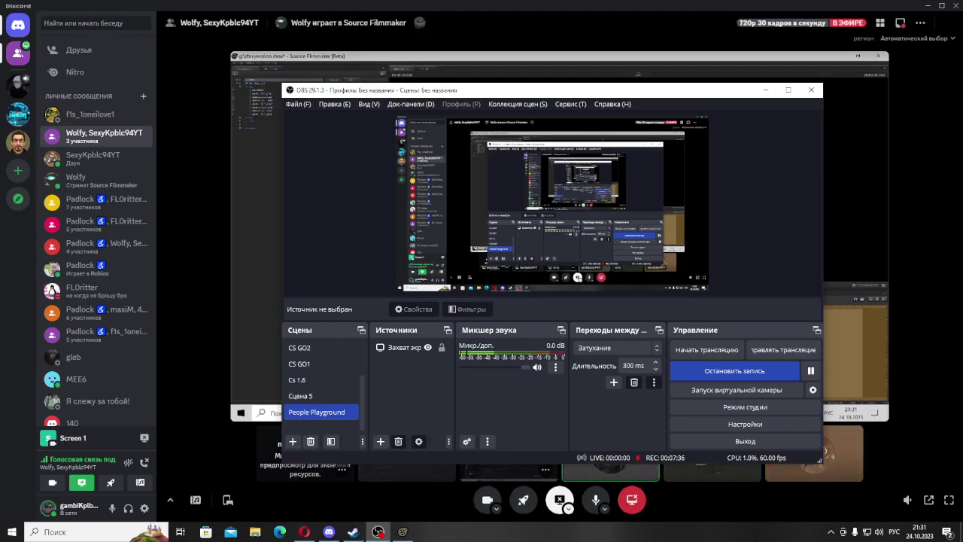
{"action": "left_click", "coordinate": [402, 532]}
Step: Play the shot briefly and return the playhead to the start of the timeline
{"action": "left_click_drag", "start_coordinate": [595, 196], "coordinate": [650, 158]}
{"action": "key", "text": "w"}
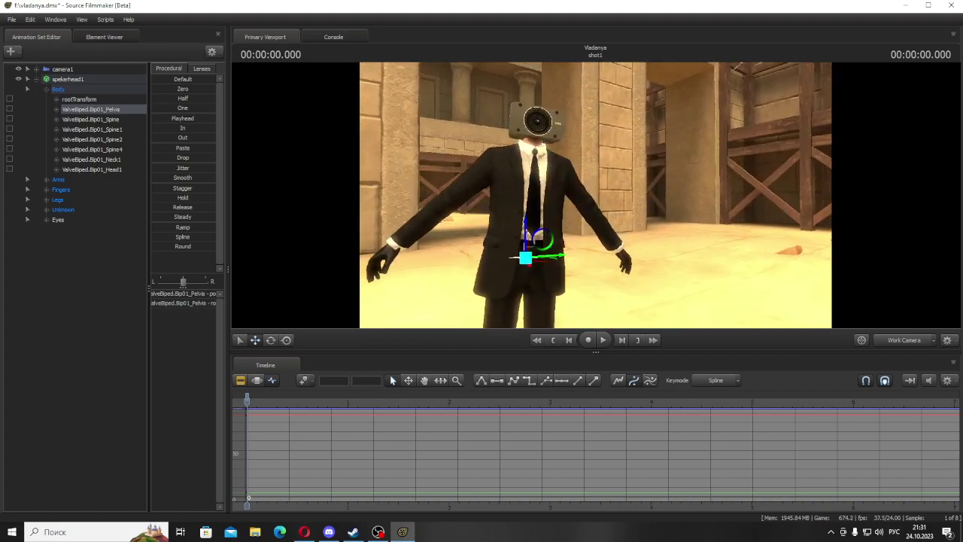
{"action": "key", "text": "space"}
{"action": "key", "text": "space"}
{"action": "left_click_drag", "start_coordinate": [339, 401], "coordinate": [247, 401]}
Step: Select the ValveBiped.Bip01_L_Thigh bone in spekerhead1's Legs group and rotate it to swing the leg slightly outward
{"action": "left_click_drag", "start_coordinate": [594, 181], "coordinate": [628, 197]}
{"action": "key", "text": "a"}
{"action": "key", "text": "w"}
{"action": "key", "text": "d"}
{"action": "key", "text": "a"}
{"action": "key", "text": "d"}
{"action": "key", "text": "s"}
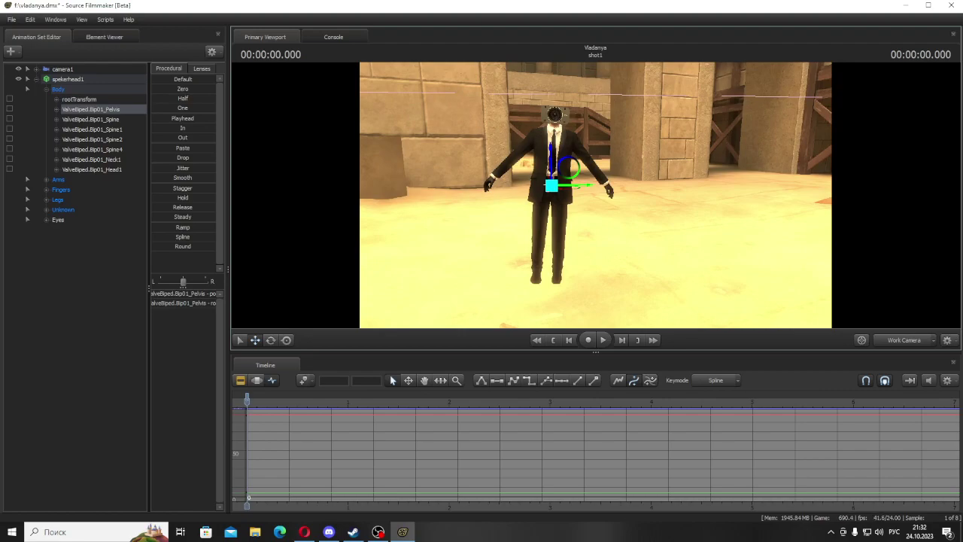
{"action": "left_click", "coordinate": [47, 200]}
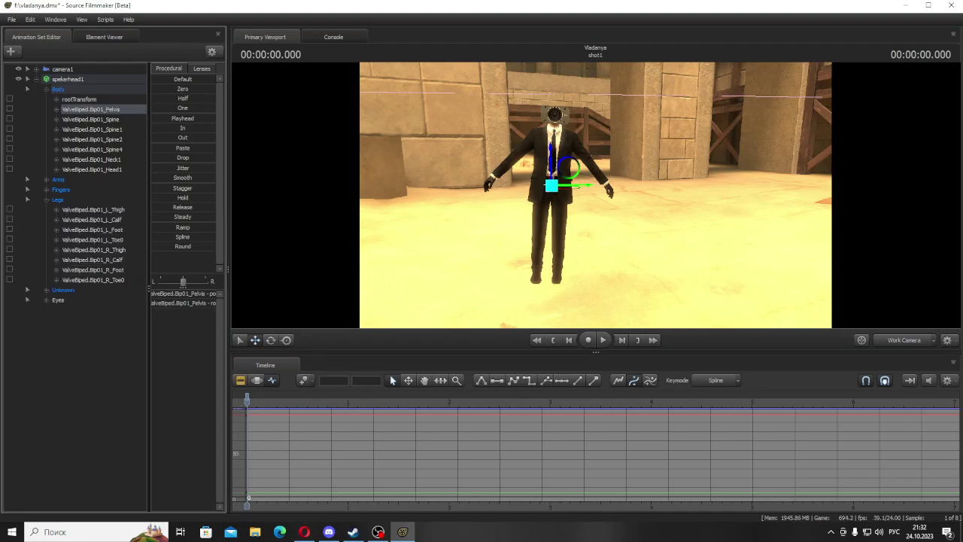
{"action": "left_click", "coordinate": [93, 210]}
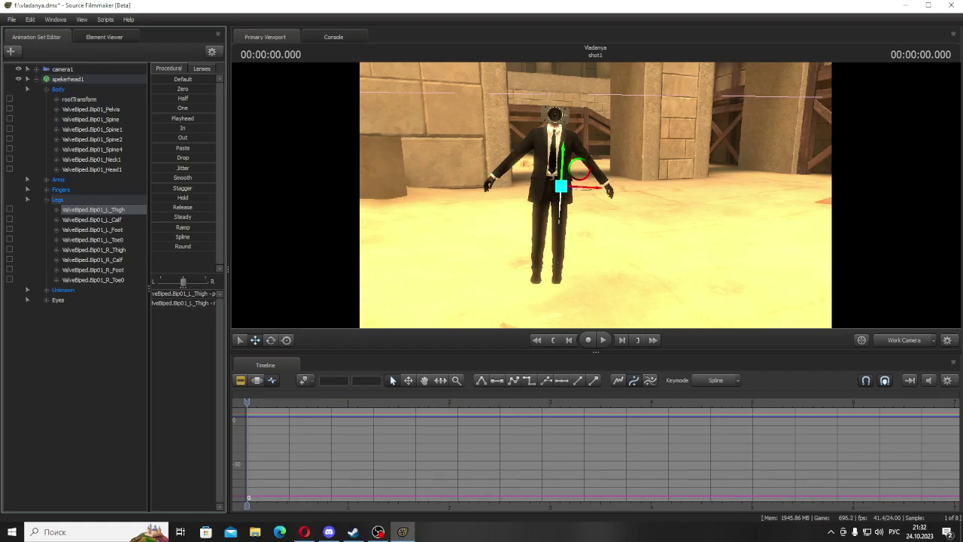
{"action": "key", "text": "e"}
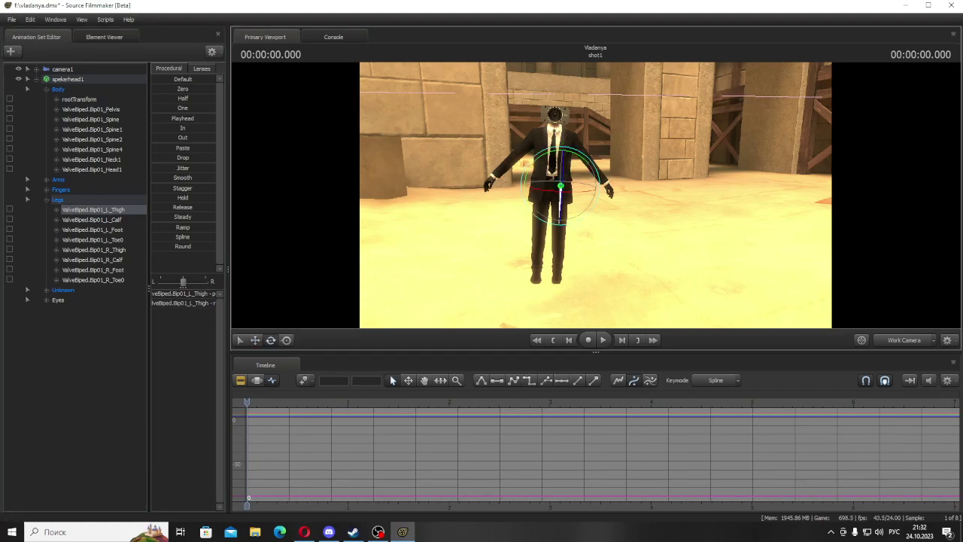
{"action": "left_click_drag", "start_coordinate": [559, 224], "coordinate": [568, 224]}
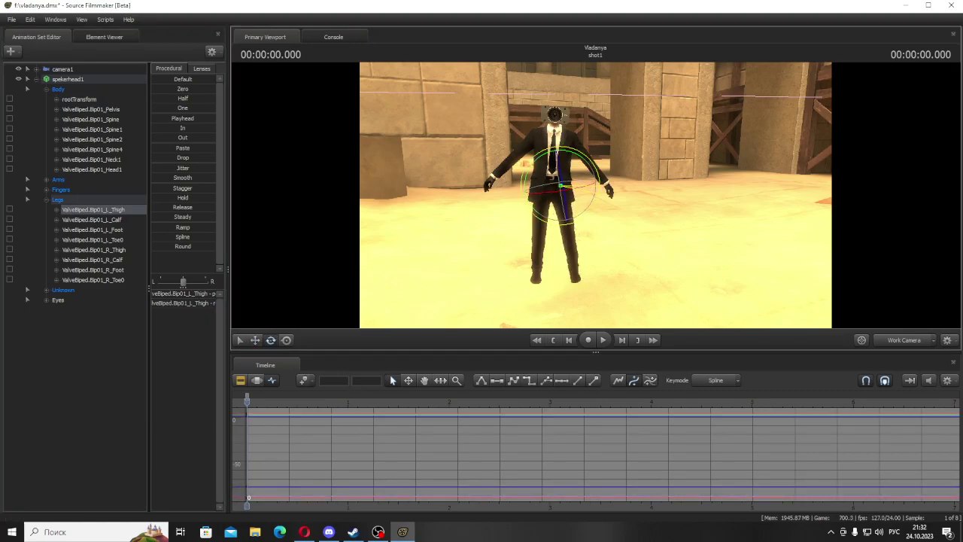
Step: Switch to Discord, alternate between both call participants' streams to follow their bone posing, and return to Source Filmmaker
{"action": "left_click", "coordinate": [329, 532]}
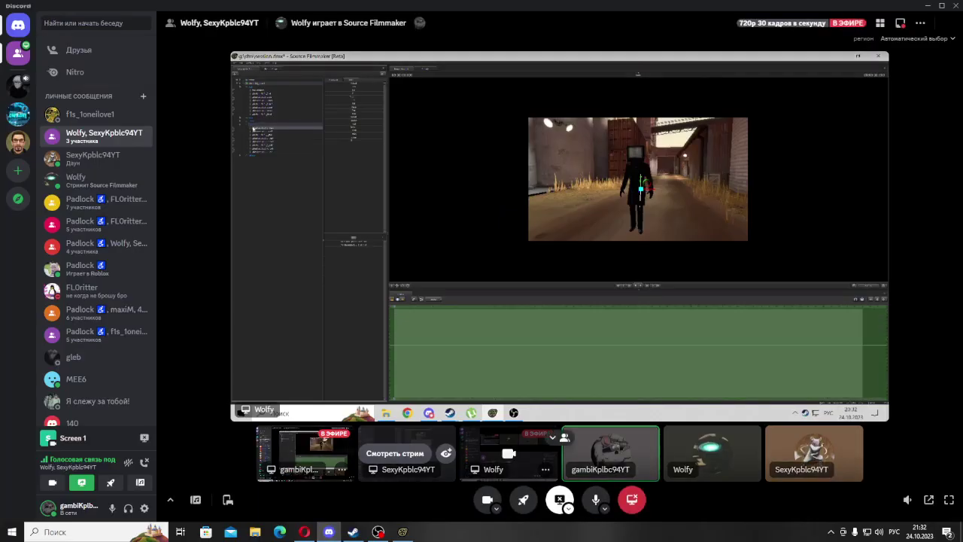
{"action": "left_click", "coordinate": [395, 454]}
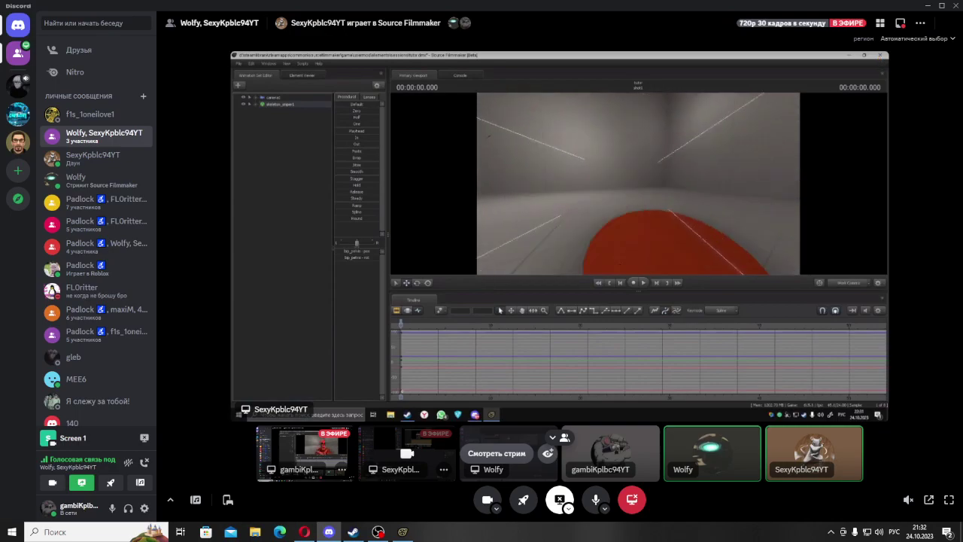
{"action": "left_click", "coordinate": [496, 453]}
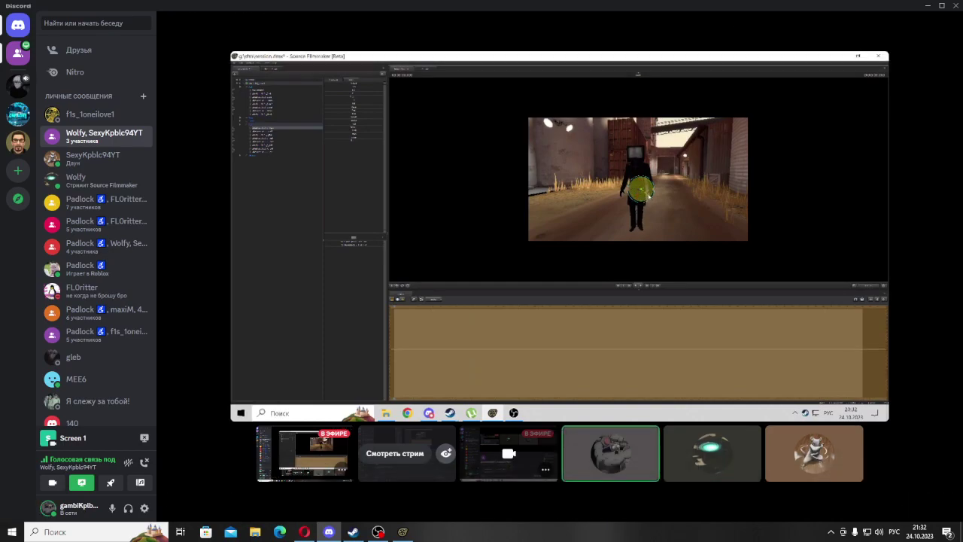
{"action": "left_click", "coordinate": [395, 453]}
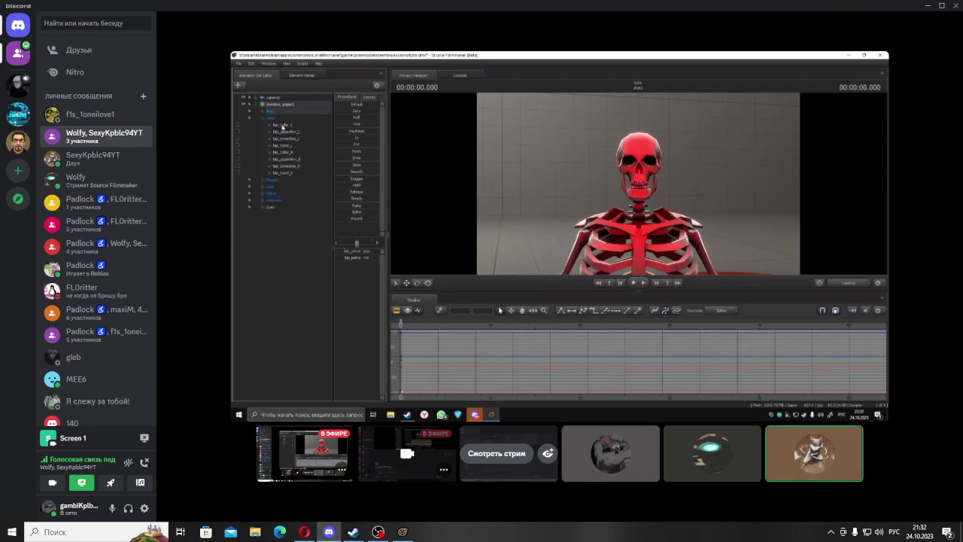
{"action": "mouse_move", "coordinate": [287, 158]}
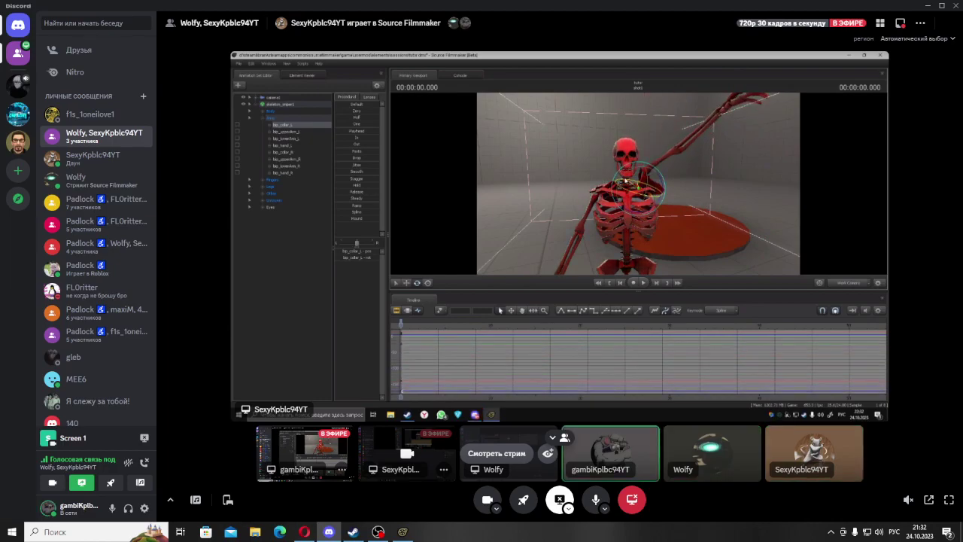
{"action": "left_click", "coordinate": [496, 453]}
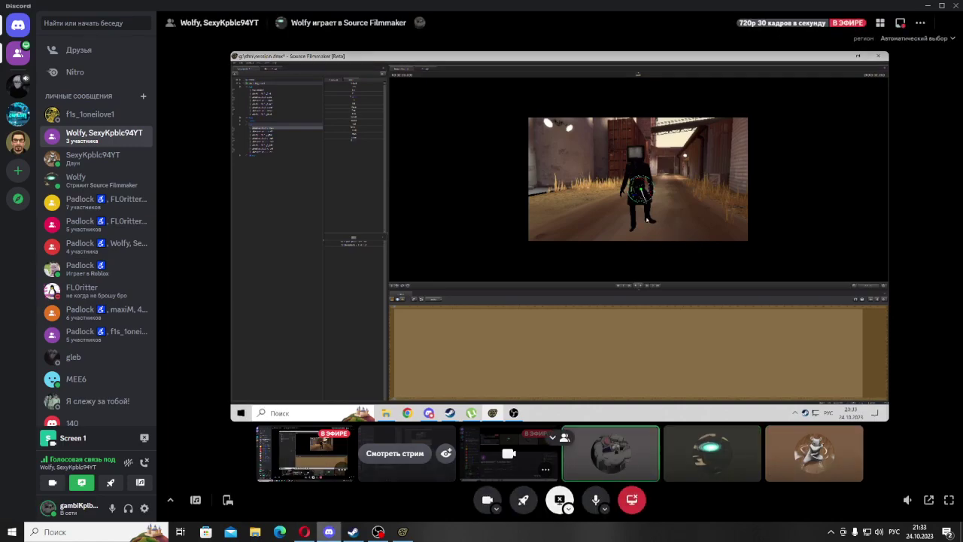
{"action": "left_click", "coordinate": [394, 452]}
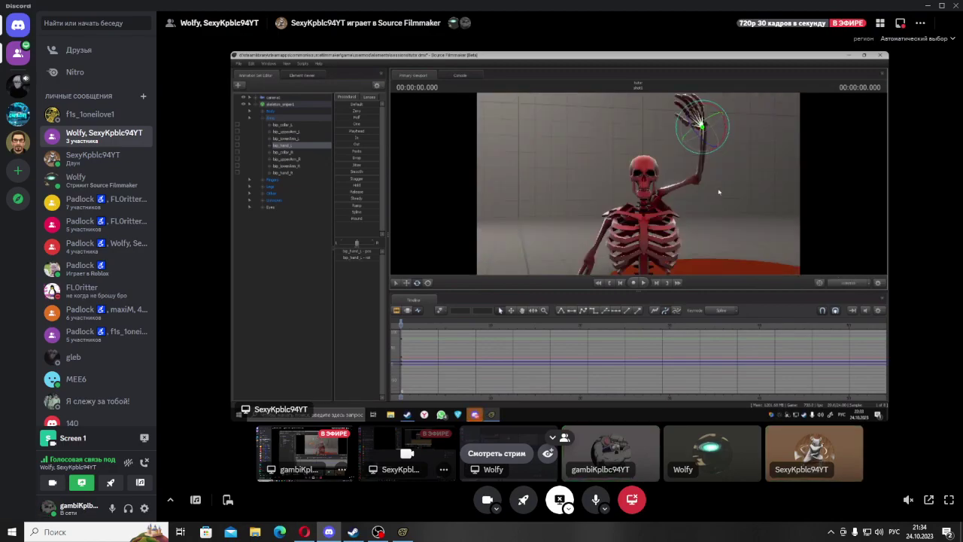
{"action": "mouse_move", "coordinate": [378, 532]}
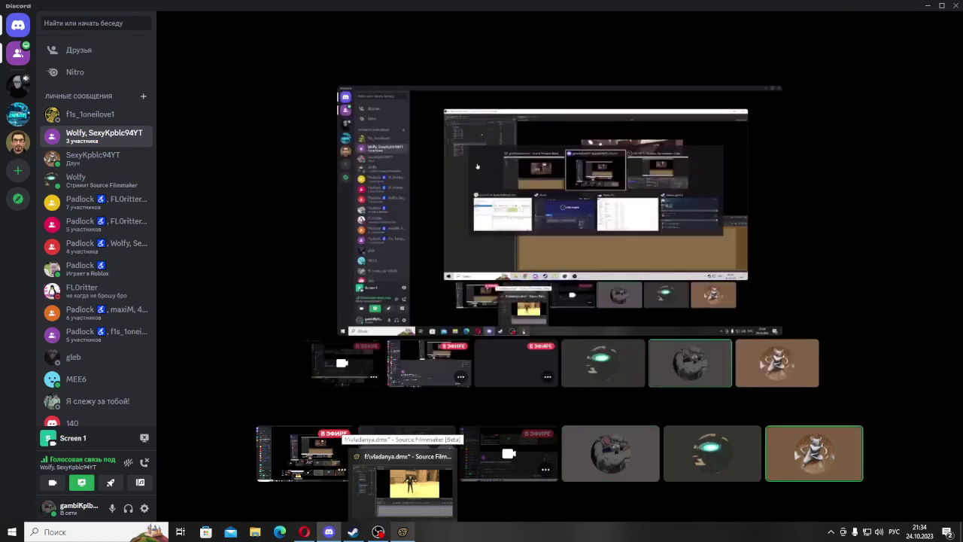
{"action": "left_click", "coordinate": [402, 532]}
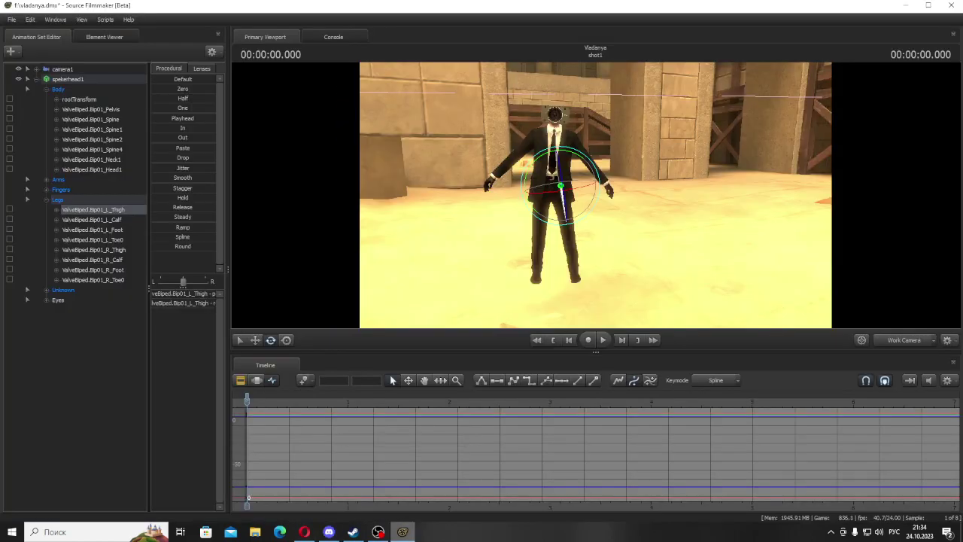
{"action": "left_click", "coordinate": [403, 531]}
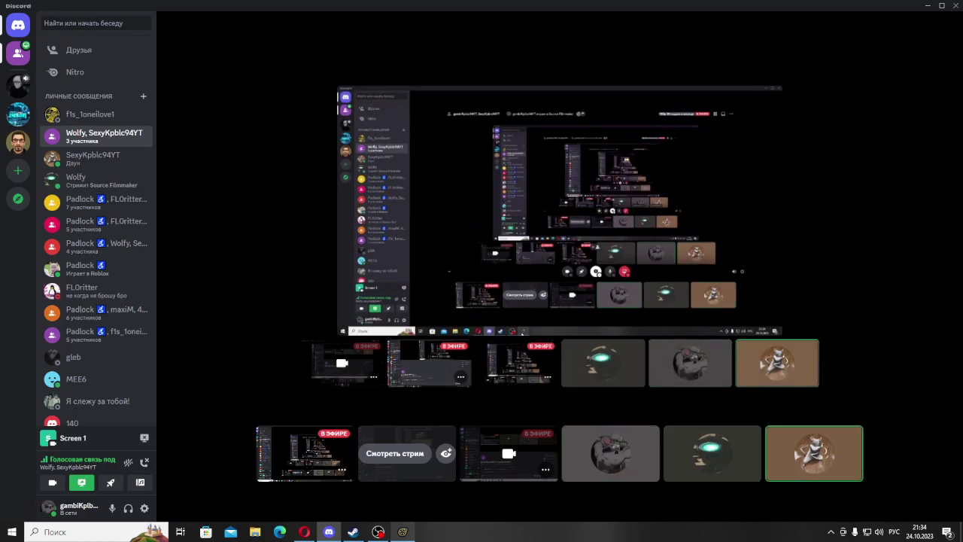
{"action": "left_click", "coordinate": [402, 531]}
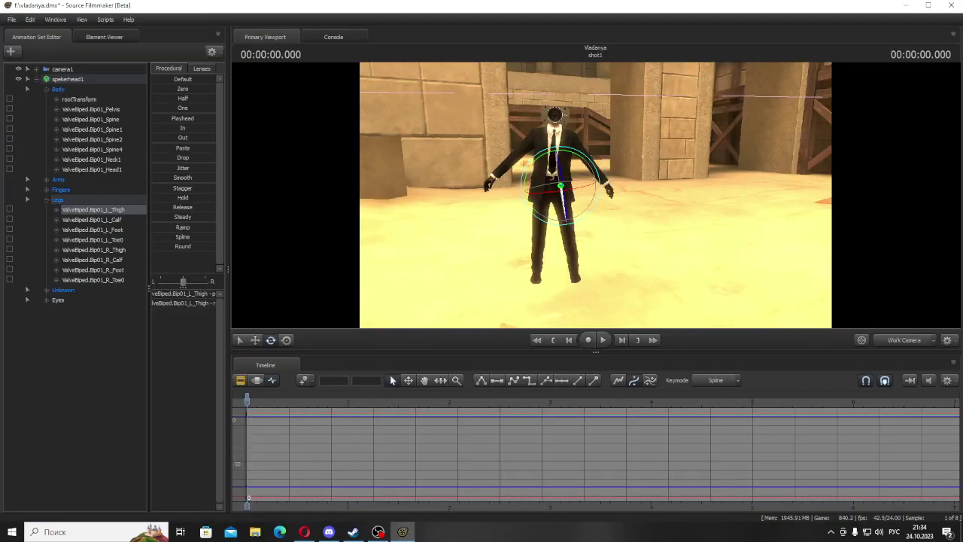
Step: Select the ValveBiped.Bip01_L_Clavicle bone in the Arms group and rotate it to lower the left arm beside the body
{"action": "key", "text": "w"}
{"action": "mouse_move", "coordinate": [596, 196]}
{"action": "left_mouse_down"}
{"action": "mouse_move", "coordinate": [605, 174]}
{"action": "mouse_move", "coordinate": [603, 188]}
{"action": "left_mouse_up"}
{"action": "key", "text": "a"}
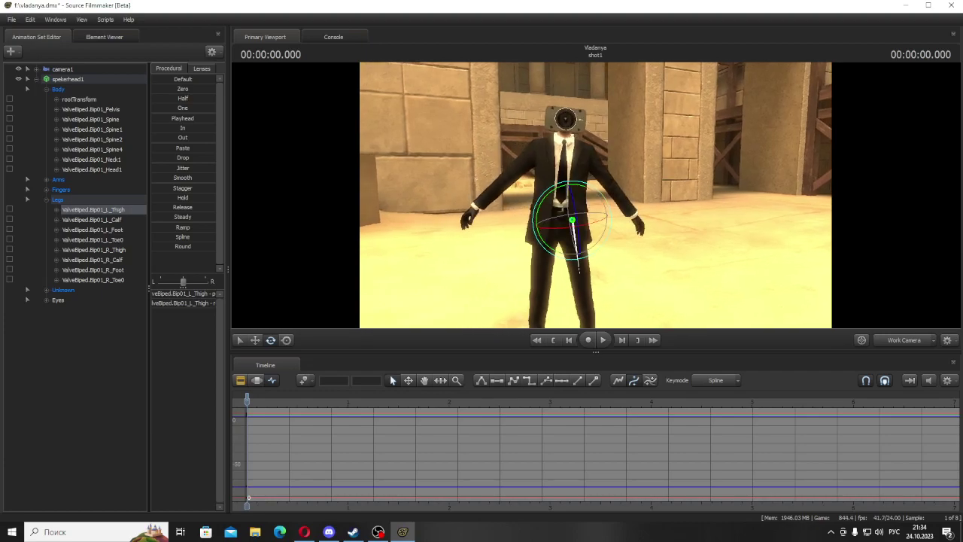
{"action": "left_click", "coordinate": [46, 180]}
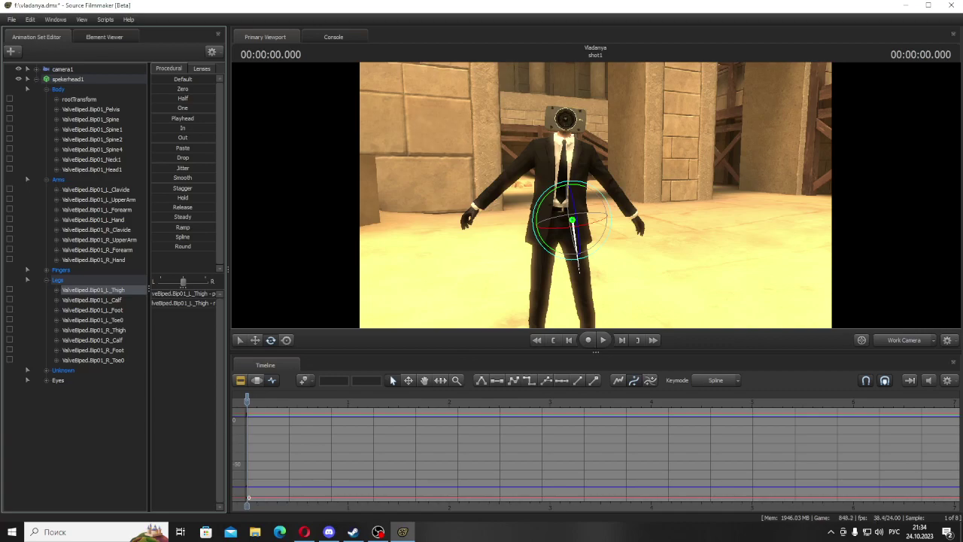
{"action": "left_click", "coordinate": [96, 189]}
{"action": "left_click_drag", "start_coordinate": [607, 154], "coordinate": [597, 170]}
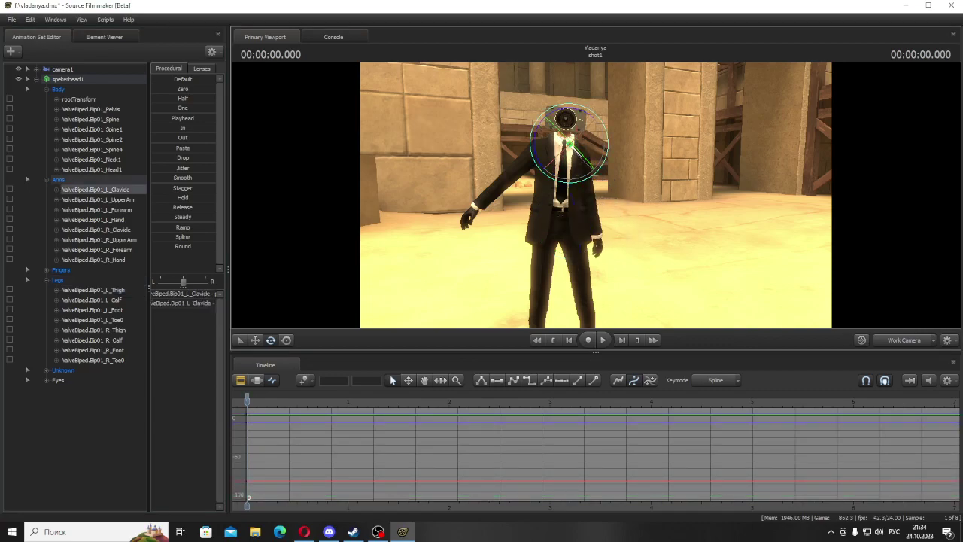
Step: Check both participants' arm poses and timelines on their Discord streams and go back to the Source Filmmaker session
{"action": "left_click", "coordinate": [329, 531]}
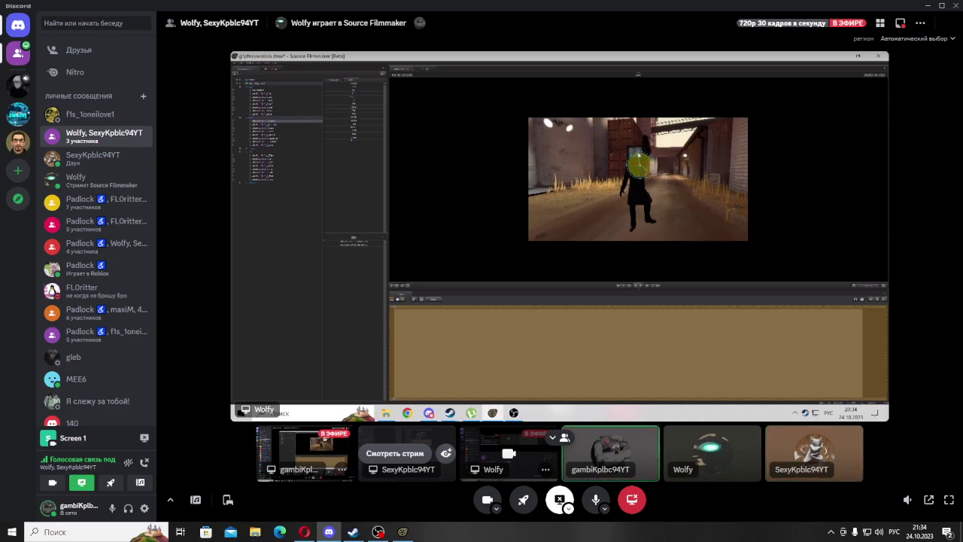
{"action": "mouse_move", "coordinate": [378, 531]}
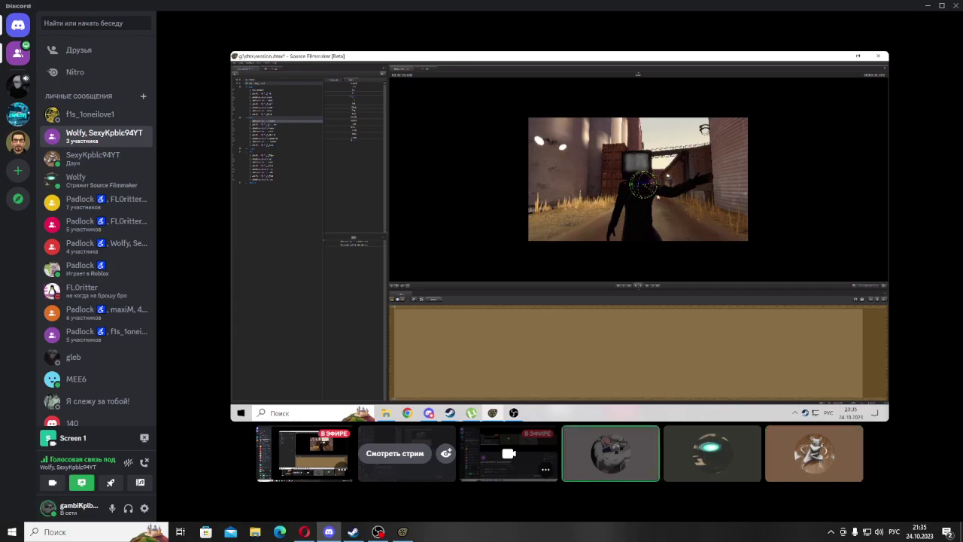
{"action": "mouse_move", "coordinate": [654, 252]}
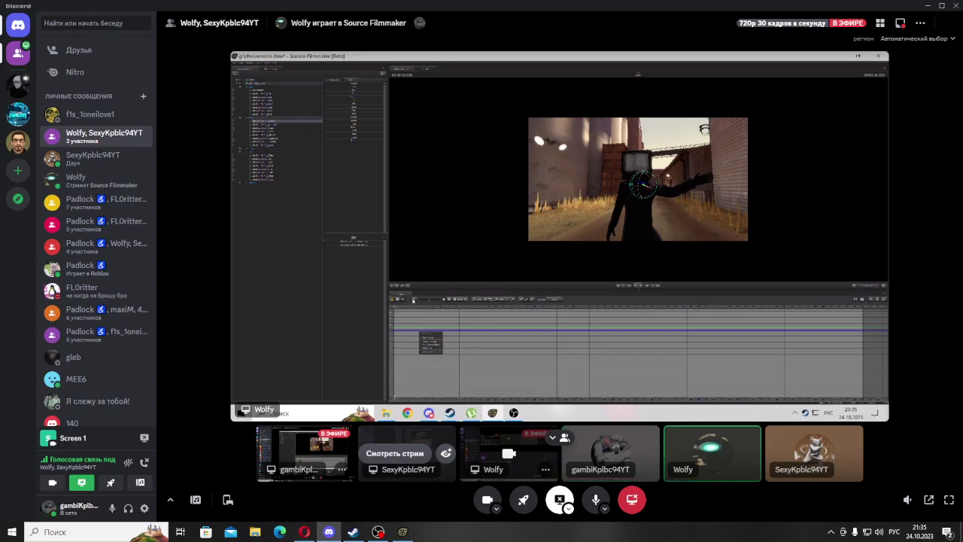
{"action": "left_click", "coordinate": [395, 453]}
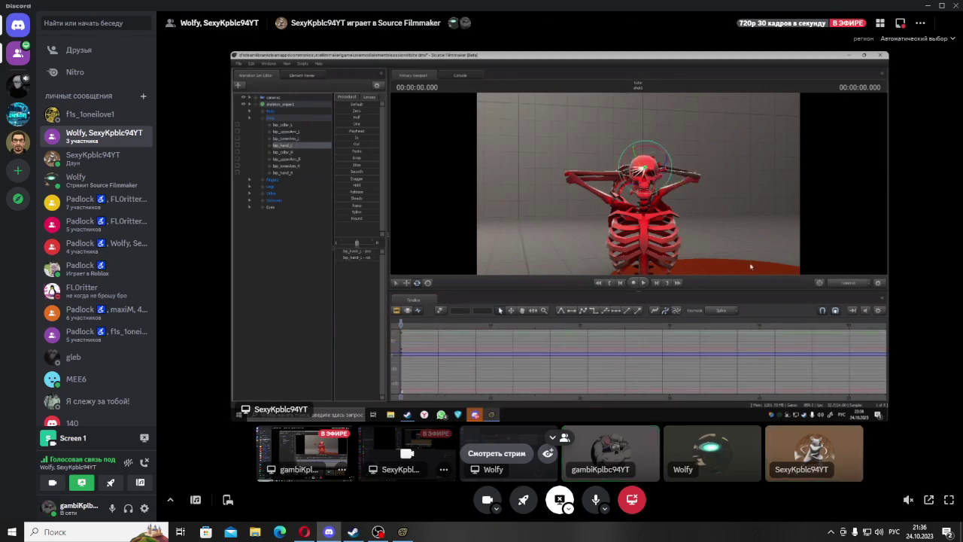
{"action": "left_click", "coordinate": [497, 453]}
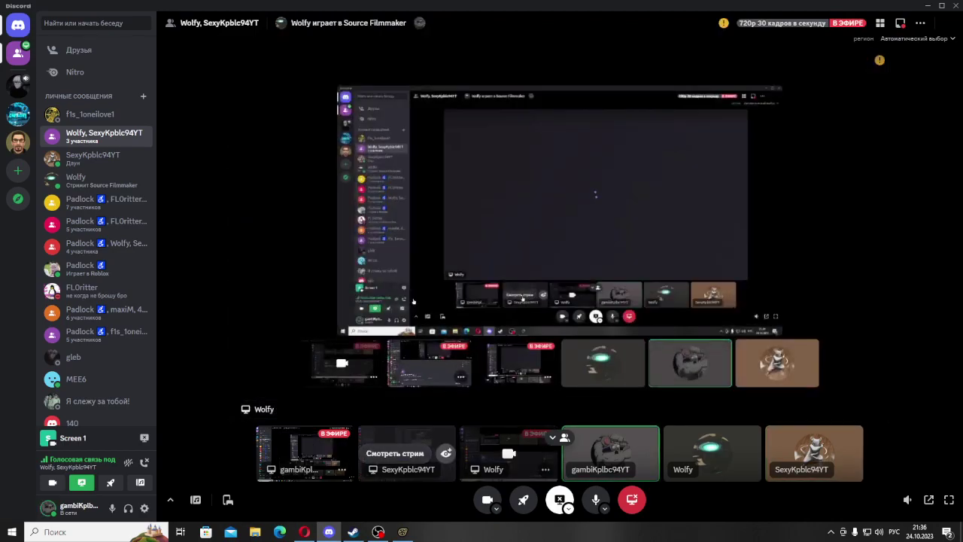
{"action": "left_click", "coordinate": [395, 452]}
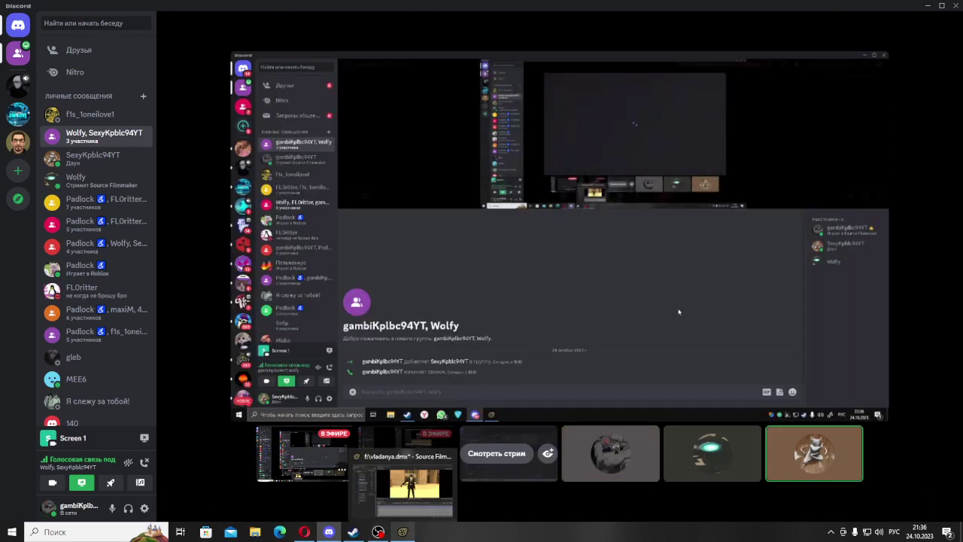
{"action": "left_click", "coordinate": [402, 532]}
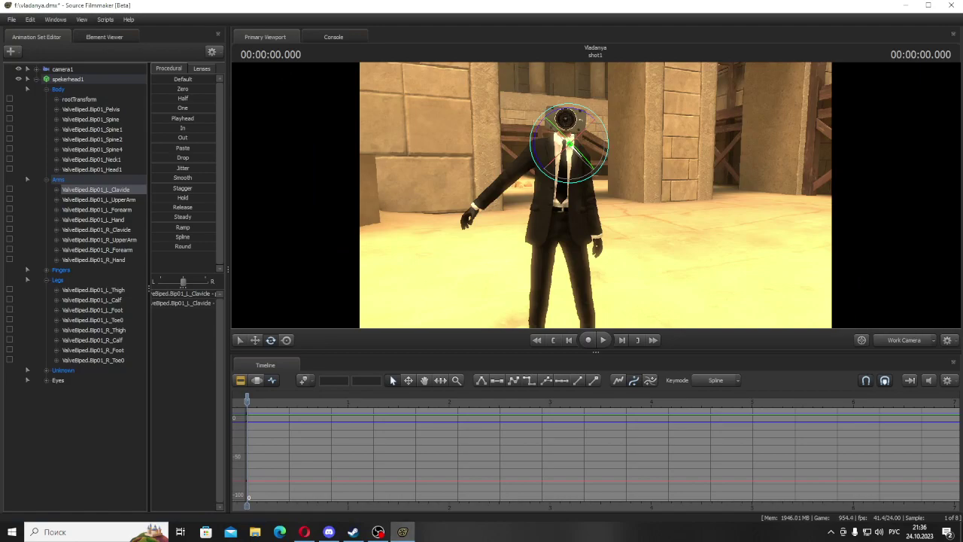
Step: Select the ValveBiped.Bip01_R_Clavicle bone and rotate it to lower the right arm beside the body
{"action": "left_click_drag", "start_coordinate": [594, 197], "coordinate": [590, 177]}
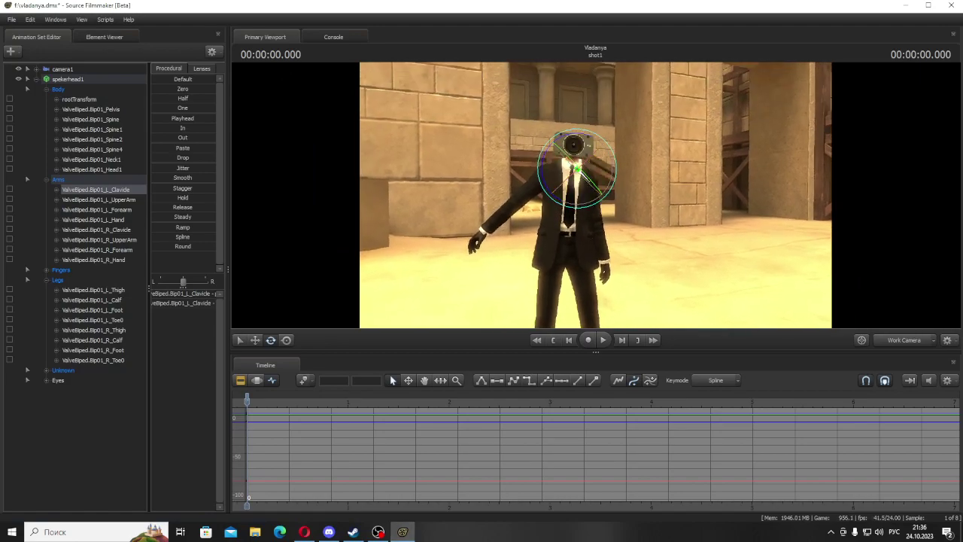
{"action": "left_click", "coordinate": [96, 210]}
{"action": "left_click", "coordinate": [93, 219]}
{"action": "left_click", "coordinate": [97, 229]}
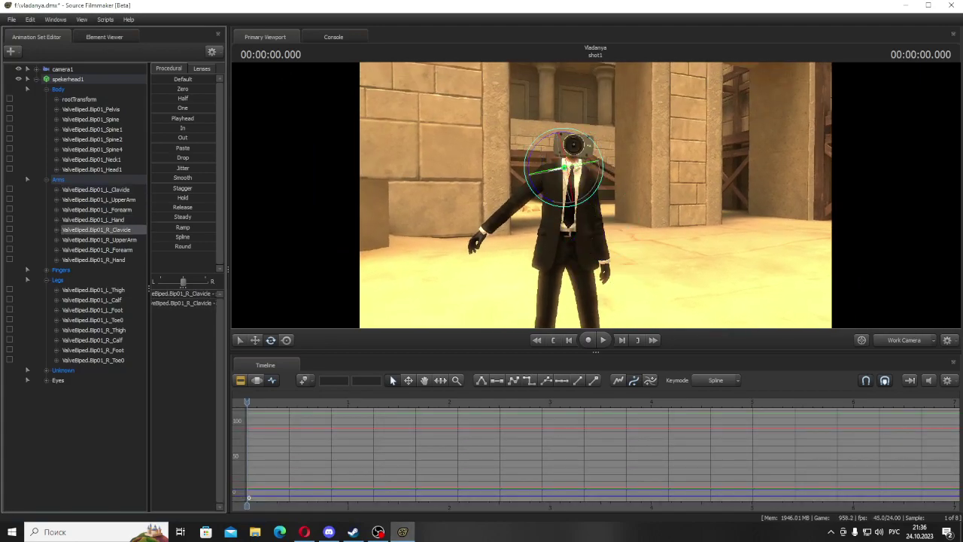
{"action": "left_click_drag", "start_coordinate": [530, 175], "coordinate": [521, 207]}
{"action": "key", "text": "w"}
Step: Scrub the playhead to 1 second, step it back to around frame 10, and return it to the start of the timeline
{"action": "left_click_drag", "start_coordinate": [247, 401], "coordinate": [284, 401]}
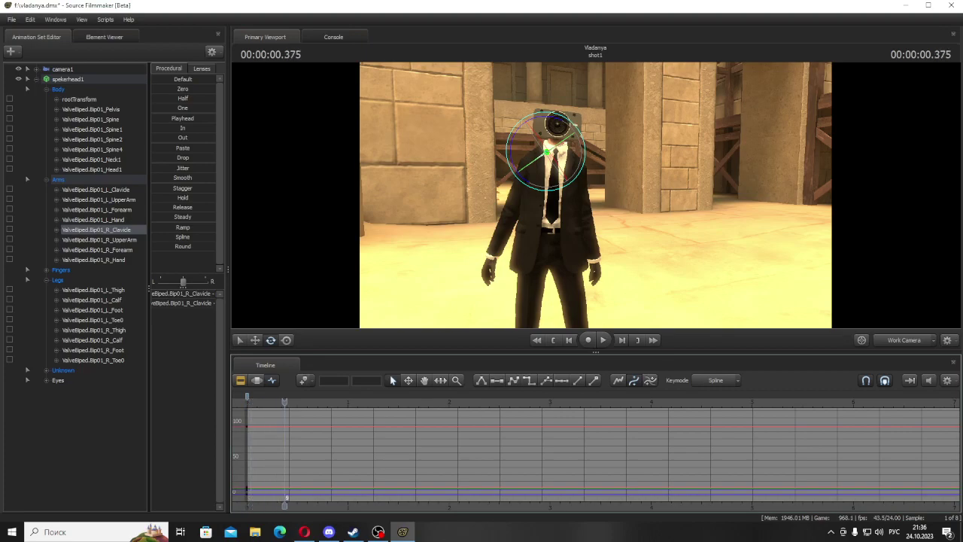
{"action": "key", "text": "Right"}
{"action": "left_click_drag", "start_coordinate": [289, 402], "coordinate": [347, 401]}
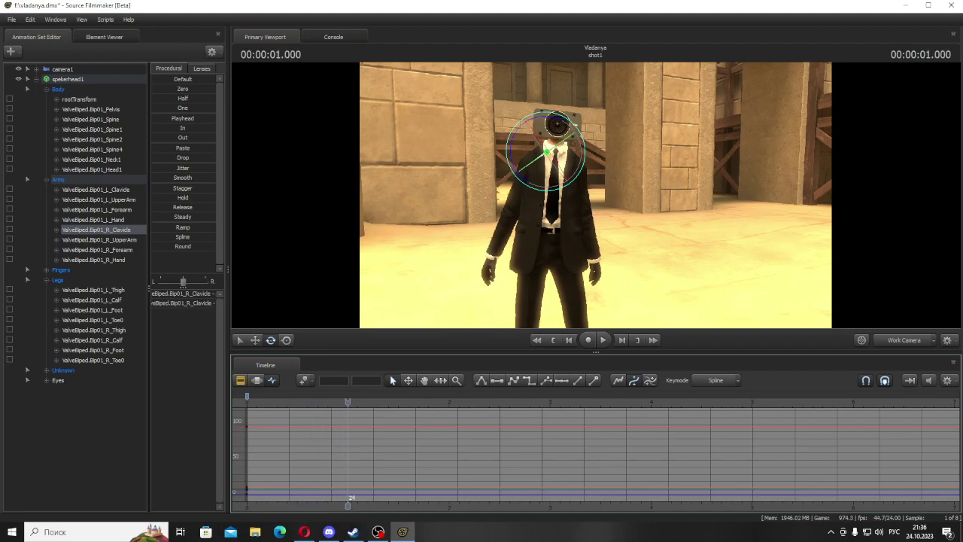
{"action": "key", "text": "Left"}
{"action": "key", "text": "Left"}
{"action": "key", "text": "Left"}
{"action": "key", "text": "Left"}
{"action": "key", "text": "Left"}
{"action": "key", "text": "Left"}
{"action": "key", "text": "Left"}
{"action": "key", "text": "Left"}
{"action": "key", "text": "Left"}
{"action": "key", "text": "Left"}
{"action": "key", "text": "Left"}
{"action": "key", "text": "Left"}
{"action": "key", "text": "Left"}
{"action": "key", "text": "Left"}
{"action": "key", "text": "Left"}
{"action": "key", "text": "Right"}
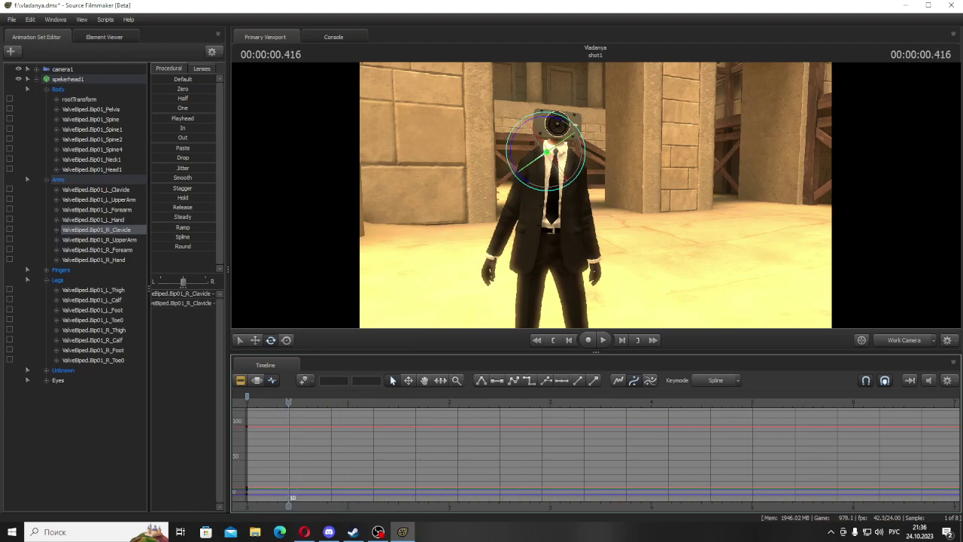
{"action": "key", "text": "Left"}
Step: Check the participant's stream in Discord, return to Source Filmmaker and step the playhead forward
{"action": "left_click", "coordinate": [329, 531]}
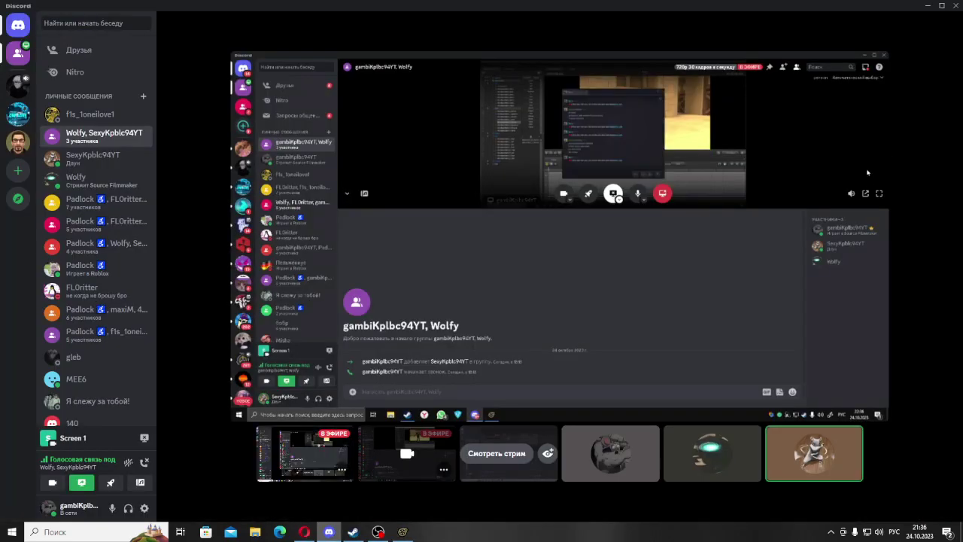
{"action": "left_click", "coordinate": [328, 531]}
{"action": "left_click", "coordinate": [403, 531]}
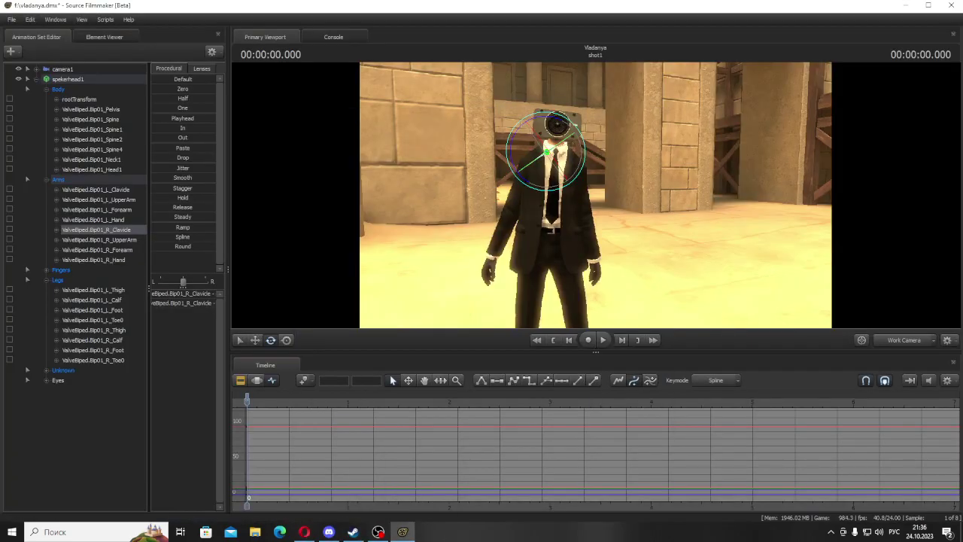
{"action": "key", "text": "Right"}
{"action": "key", "text": "Right"}
Step: Switch to Discord, briefly open another server, and return to the group call to watch the skeleton animation stream
{"action": "left_click", "coordinate": [328, 531]}
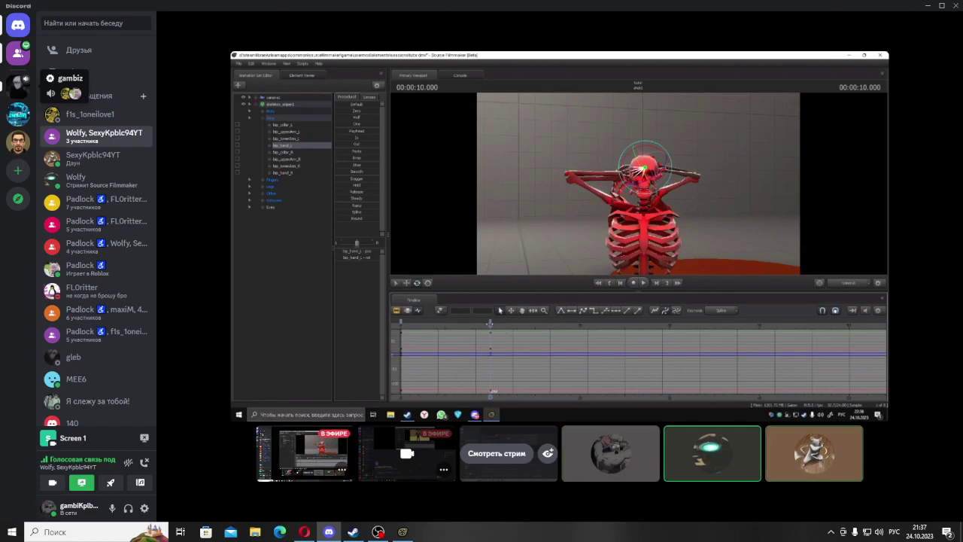
{"action": "left_click", "coordinate": [18, 81]}
{"action": "left_click", "coordinate": [18, 51]}
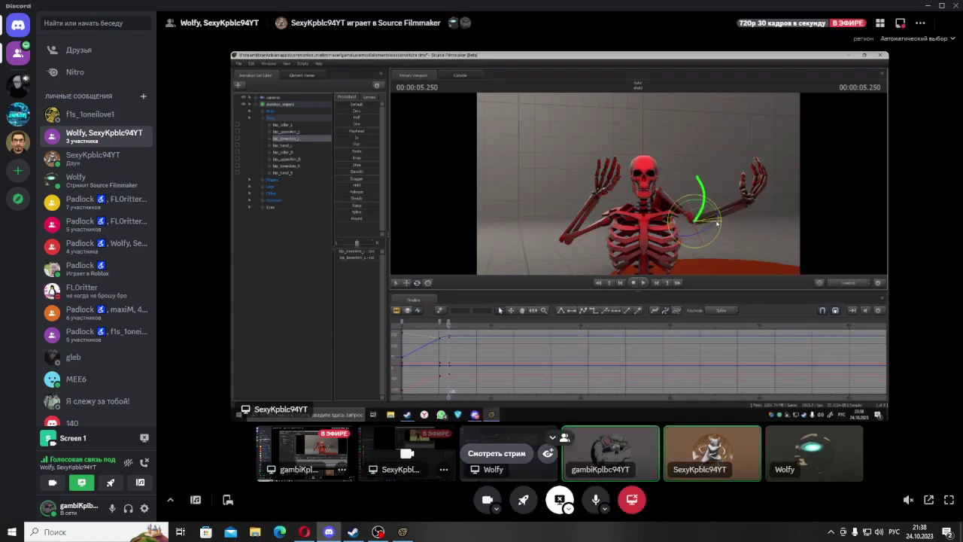
Step: Open the other participant's Source Filmmaker stream in the Discord call, look it over, and return to Source Filmmaker
{"action": "left_click", "coordinate": [497, 453]}
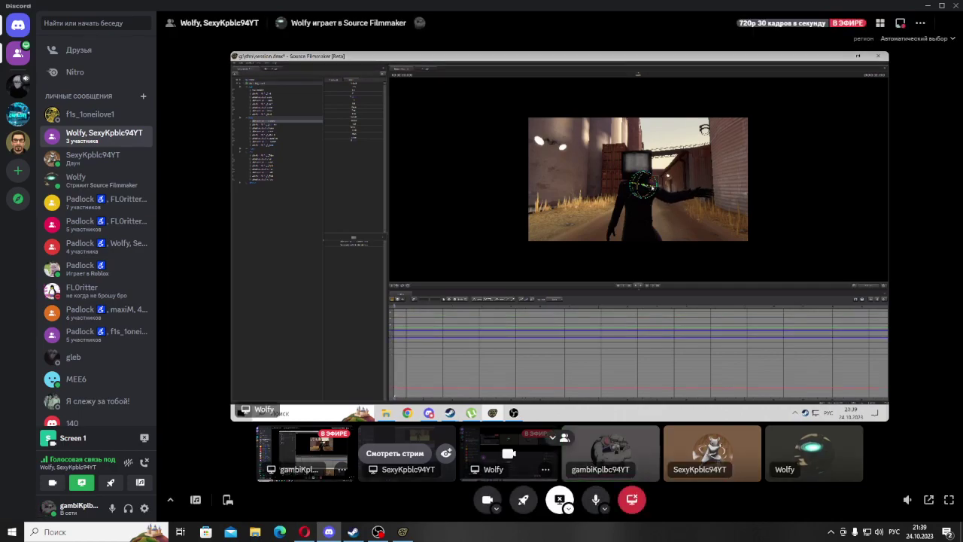
{"action": "key", "text": "alt+Tab"}
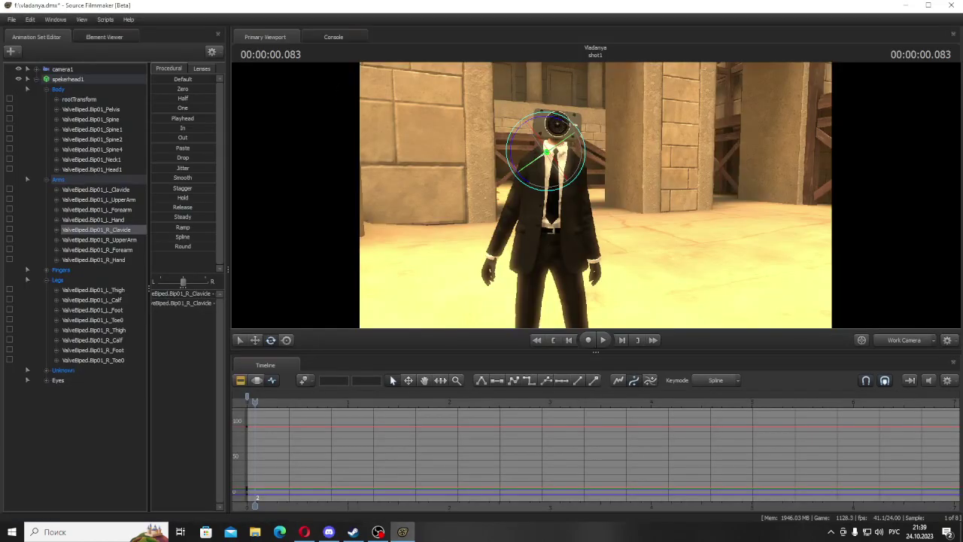
Step: Keyframe the ValveBiped.Bip01_R_Clavicle pose at 1 second, and rotate the bone at frame 10 to raise the right arm sideways
{"action": "key", "text": "space"}
{"action": "key", "text": "k"}
{"action": "left_click_drag", "start_coordinate": [347, 401], "coordinate": [289, 401]}
{"action": "left_click", "coordinate": [329, 531]}
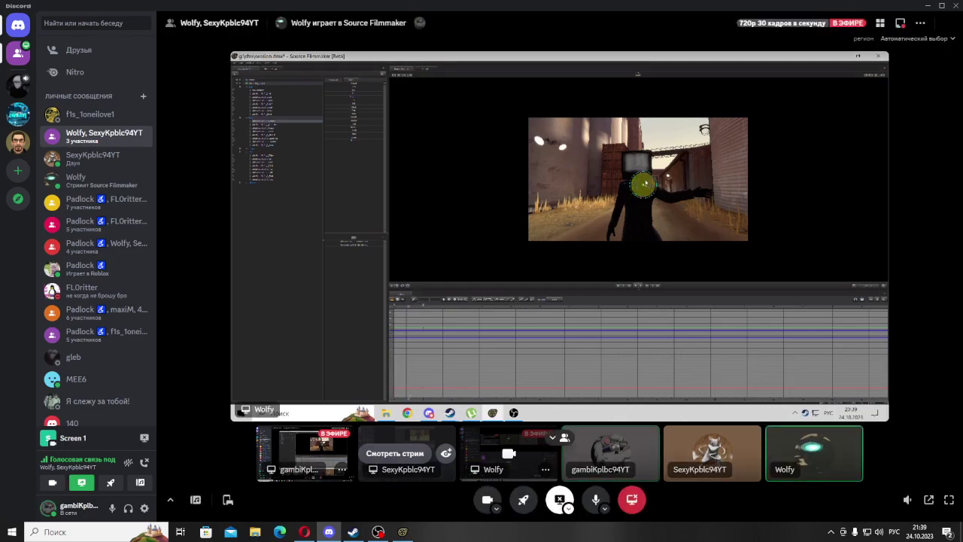
{"action": "key", "text": "alt+Tab"}
{"action": "left_click_drag", "start_coordinate": [525, 176], "coordinate": [513, 146]}
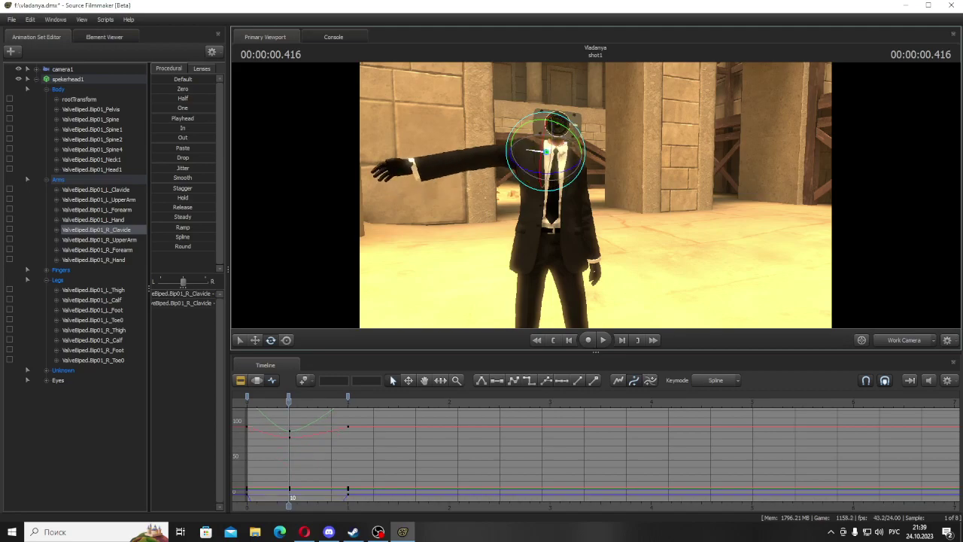
Step: At frame 11, rotate the ValveBiped.Bip01_R_Forearm bone to bend the right forearm upward, and check the participant's stream in Discord
{"action": "mouse_move", "coordinate": [289, 402]}
{"action": "left_mouse_down"}
{"action": "mouse_move", "coordinate": [263, 401]}
{"action": "mouse_move", "coordinate": [292, 399]}
{"action": "left_mouse_up"}
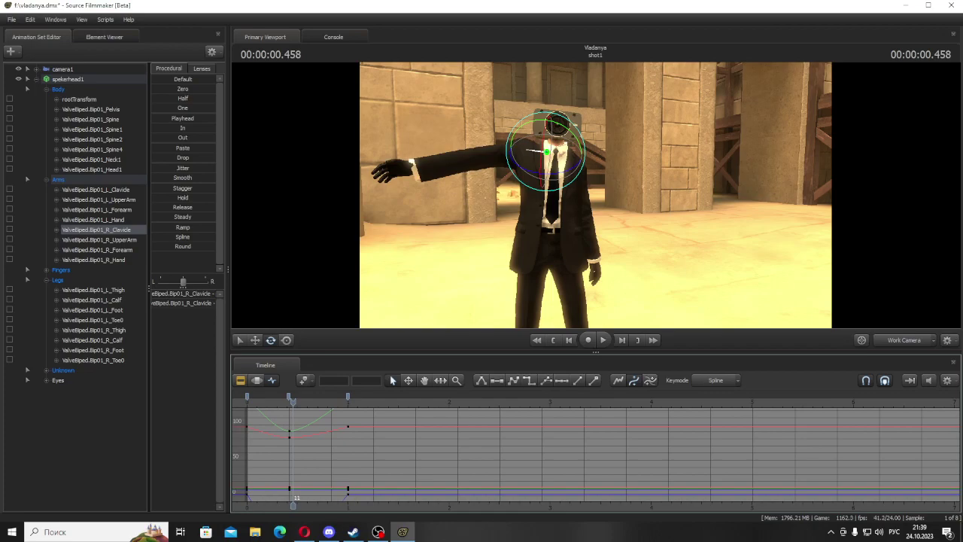
{"action": "left_click", "coordinate": [99, 240]}
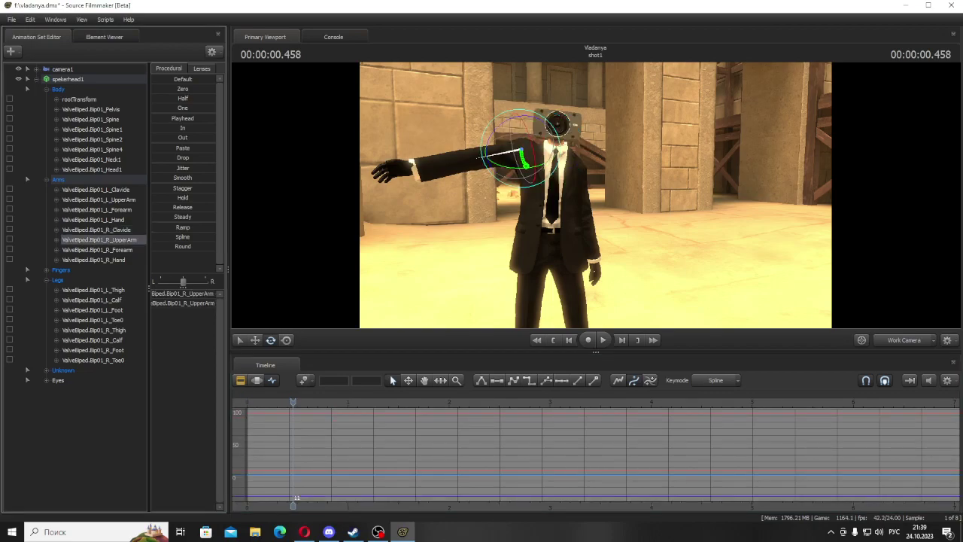
{"action": "left_click", "coordinate": [97, 250]}
{"action": "left_click_drag", "start_coordinate": [435, 161], "coordinate": [453, 128]}
{"action": "mouse_move", "coordinate": [328, 532]}
{"action": "left_click", "coordinate": [329, 478]}
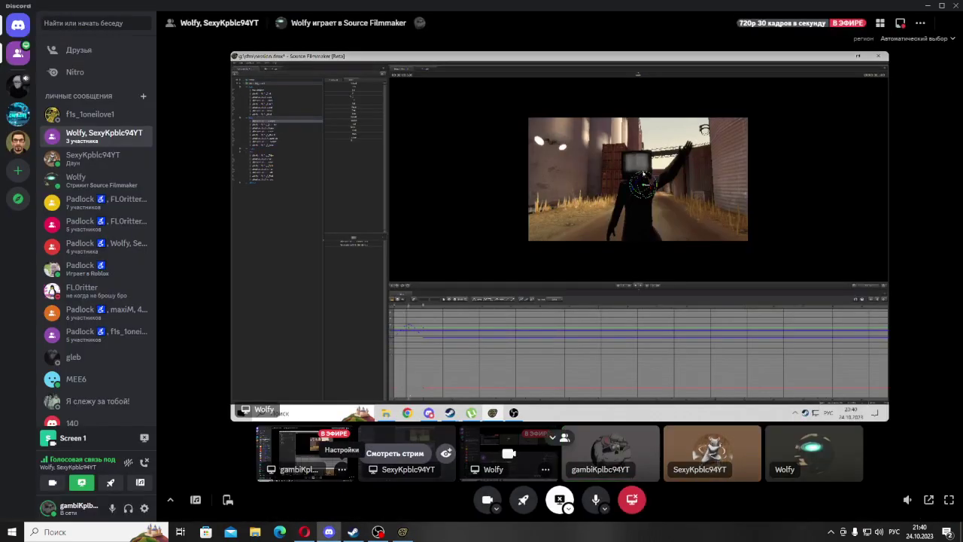
{"action": "left_click", "coordinate": [402, 532]}
{"action": "key", "text": "alt+Tab"}
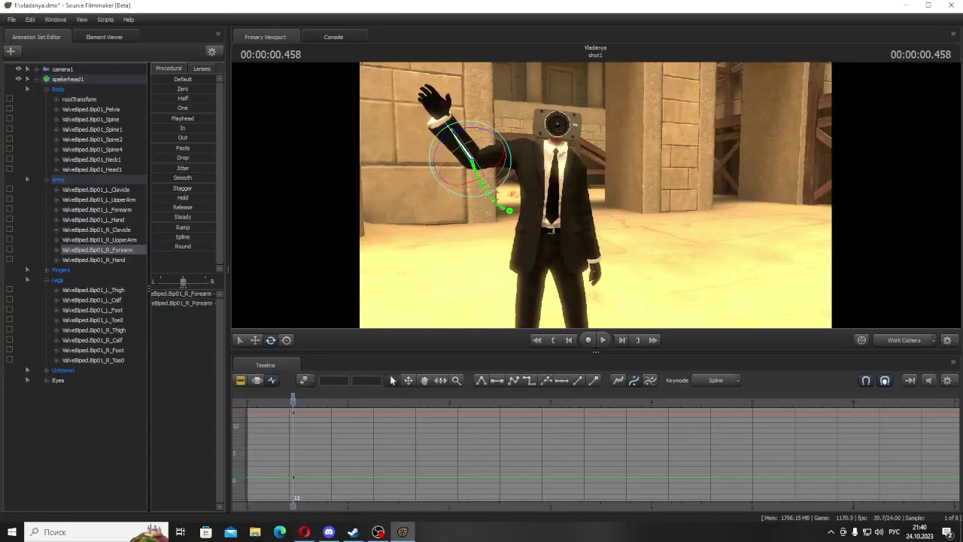
Step: Rotate the right forearm further inward just after frame 11, and play the wave from near the start
{"action": "mouse_move", "coordinate": [292, 401]}
{"action": "left_mouse_down"}
{"action": "mouse_move", "coordinate": [302, 402]}
{"action": "mouse_move", "coordinate": [251, 402]}
{"action": "mouse_move", "coordinate": [297, 402]}
{"action": "left_mouse_up"}
{"action": "left_click_drag", "start_coordinate": [455, 133], "coordinate": [464, 124]}
{"action": "left_click_drag", "start_coordinate": [297, 401], "coordinate": [255, 402]}
{"action": "key", "text": "space"}
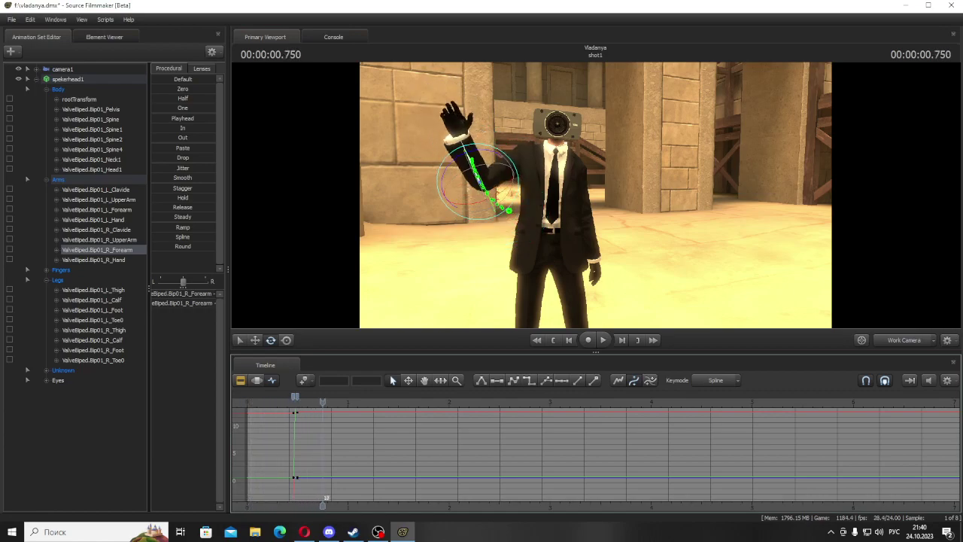
Step: At frame 30, rotate the right forearm down beside the body and play the animation
{"action": "left_click_drag", "start_coordinate": [351, 402], "coordinate": [373, 402]}
{"action": "left_click_drag", "start_coordinate": [478, 197], "coordinate": [515, 242]}
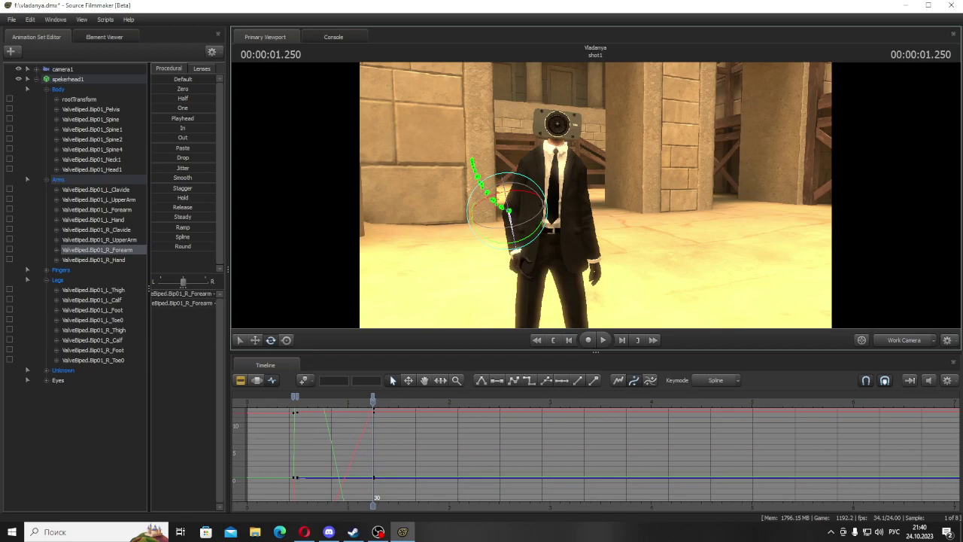
{"action": "key", "text": "space"}
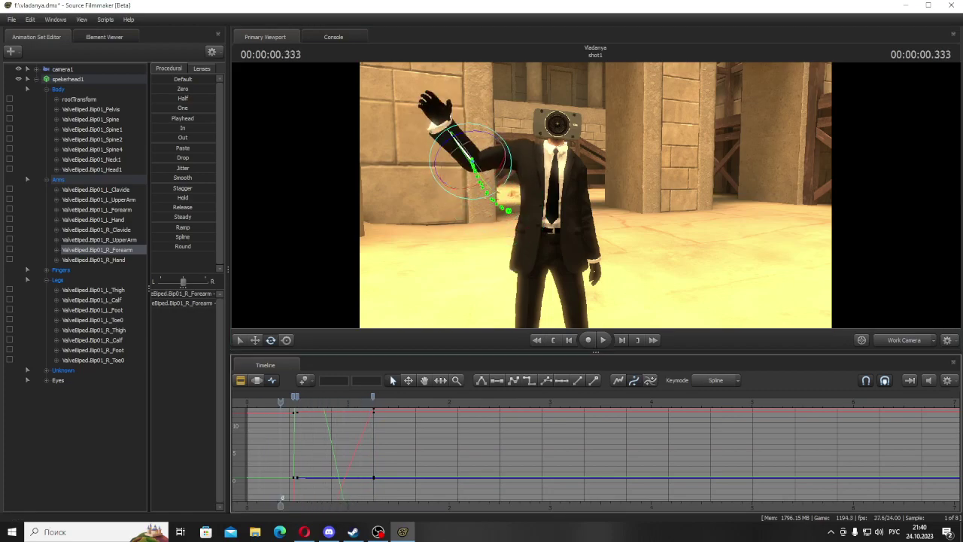
Step: Switch to Discord and watch both participants' Source Filmmaker streams to review their arm animations
{"action": "left_click", "coordinate": [329, 532]}
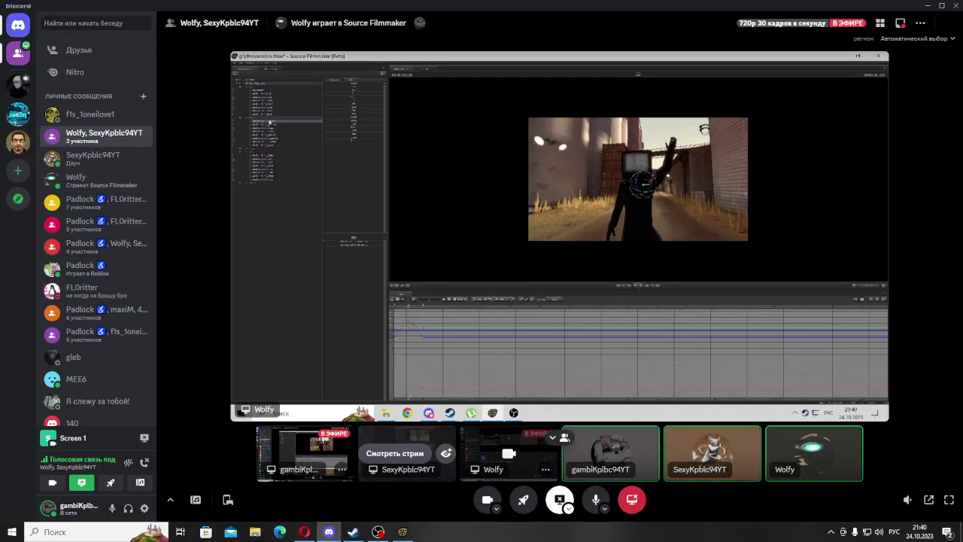
{"action": "left_click", "coordinate": [394, 453]}
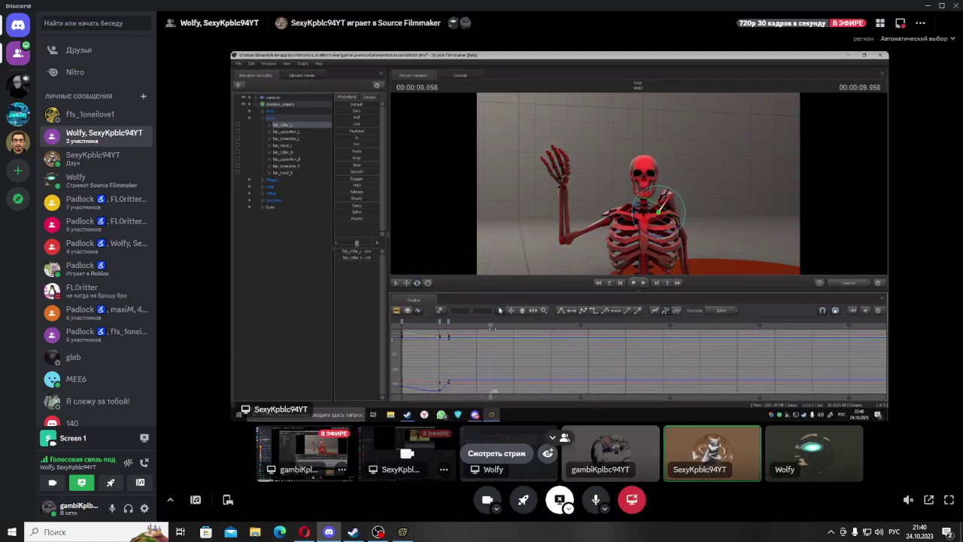
{"action": "left_click", "coordinate": [596, 499]}
{"action": "left_click", "coordinate": [379, 531]}
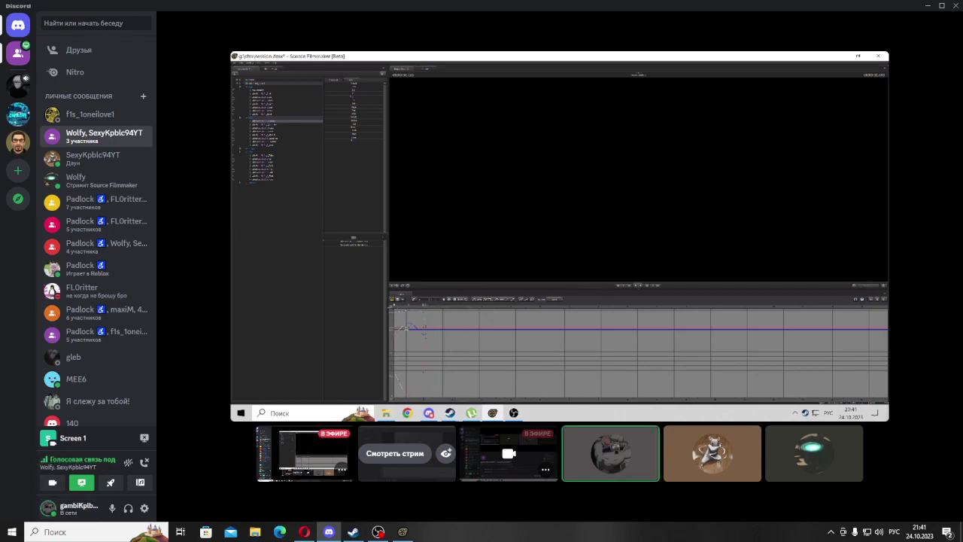
{"action": "mouse_move", "coordinate": [561, 440]}
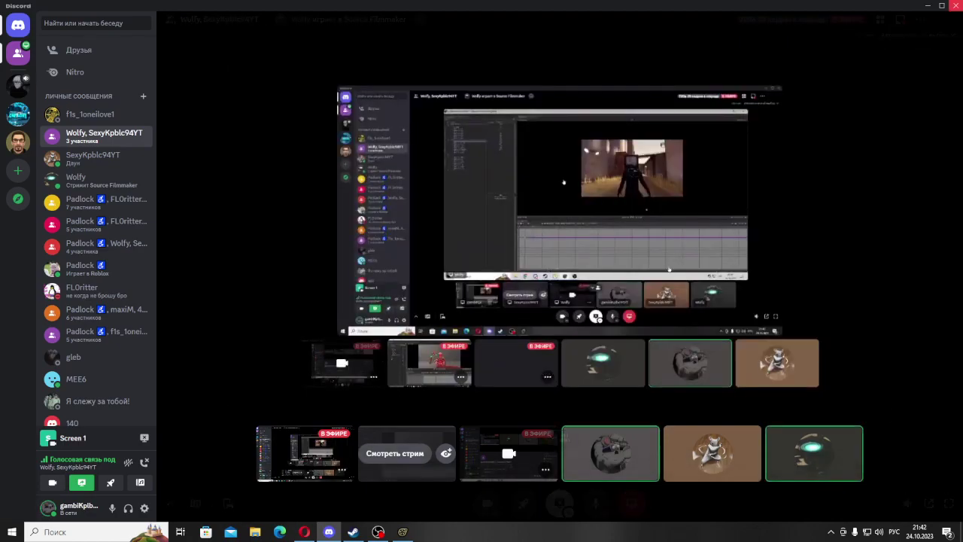
{"action": "left_click", "coordinate": [395, 453]}
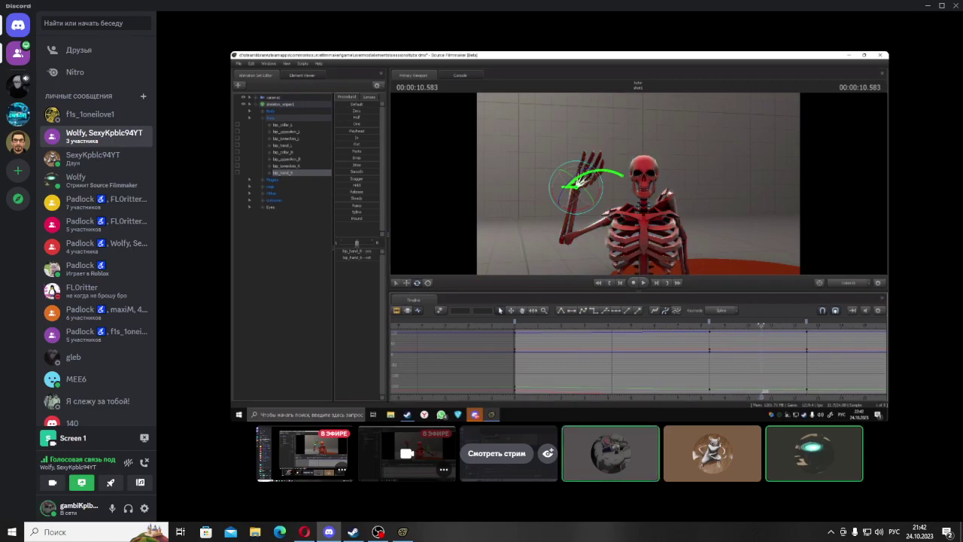
{"action": "mouse_move", "coordinate": [739, 316]}
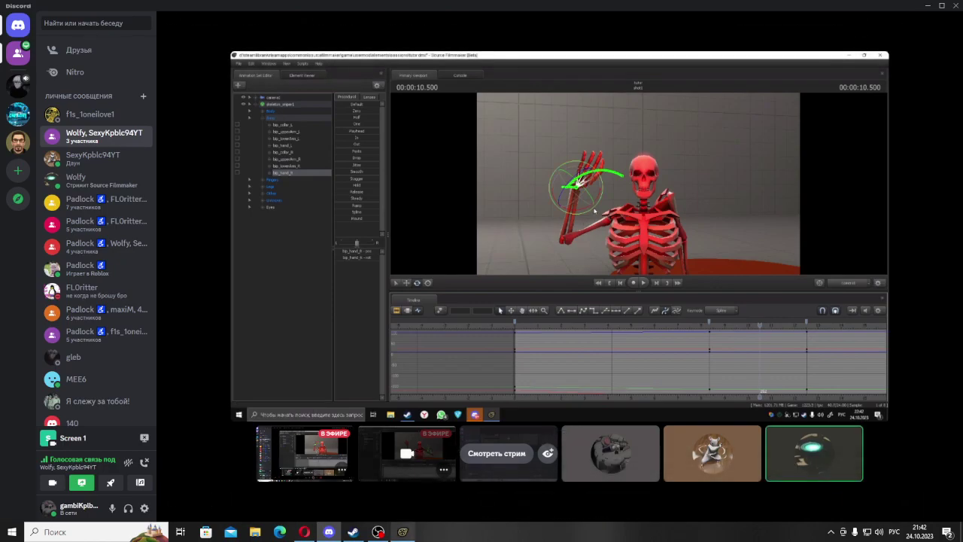
Step: Return to Source Filmmaker and play the arm animation from near the start of the timeline
{"action": "mouse_move", "coordinate": [402, 531]}
{"action": "left_click", "coordinate": [401, 481]}
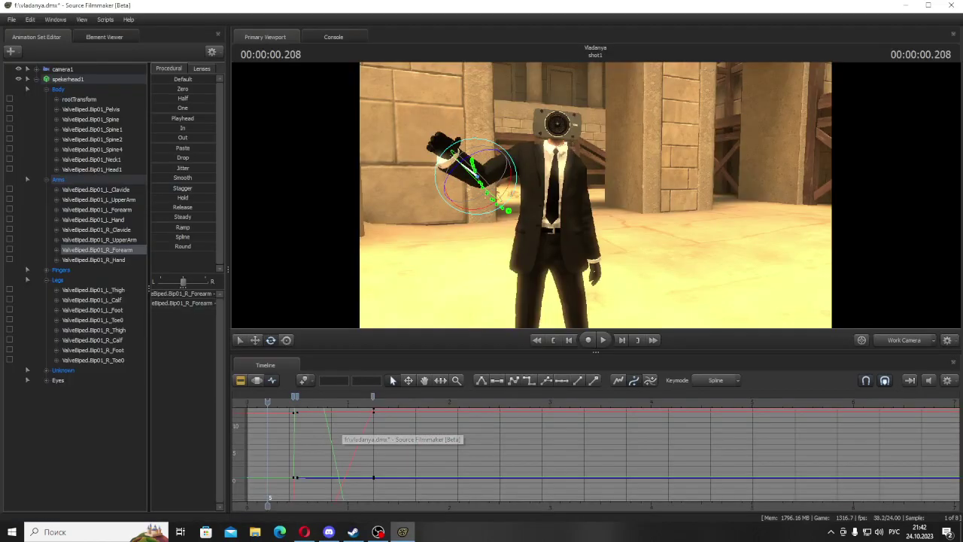
{"action": "left_click_drag", "start_coordinate": [268, 401], "coordinate": [252, 402]}
{"action": "left_click", "coordinate": [603, 340]}
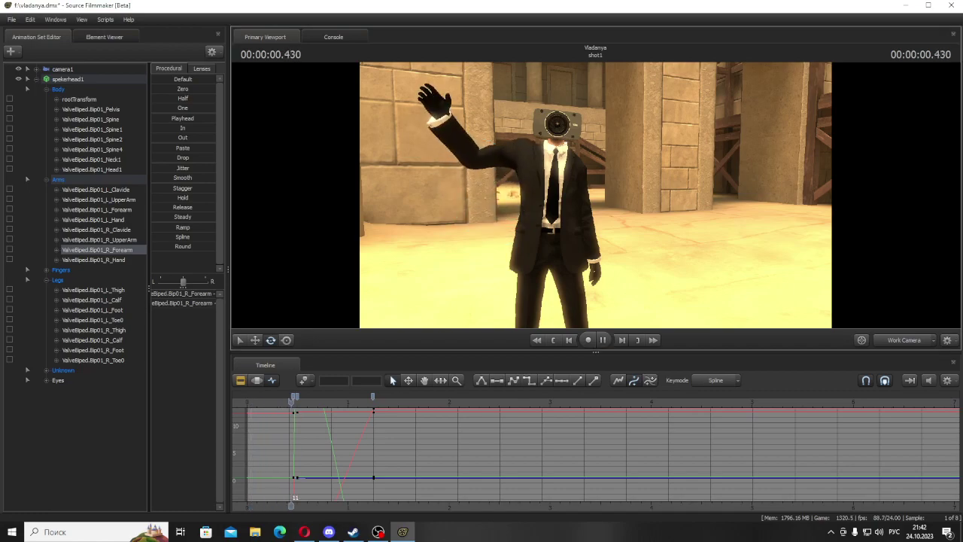
{"action": "key", "text": "space"}
Step: At frame 24, select the ValveBiped.Bip01_R_Clavicle bone and rotate it to adjust the arm's end pose
{"action": "left_click_drag", "start_coordinate": [449, 504], "coordinate": [344, 504]}
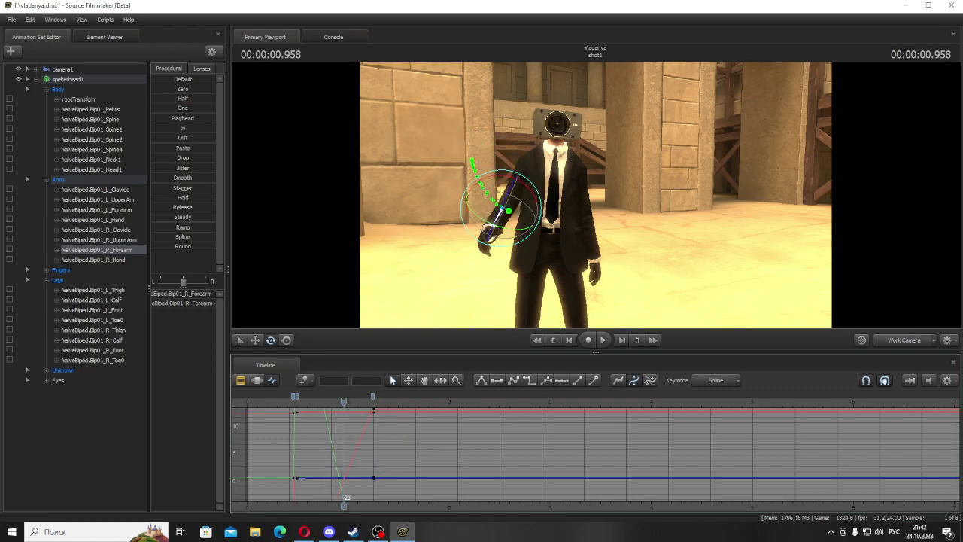
{"action": "key", "text": "Right"}
{"action": "left_click", "coordinate": [100, 230]}
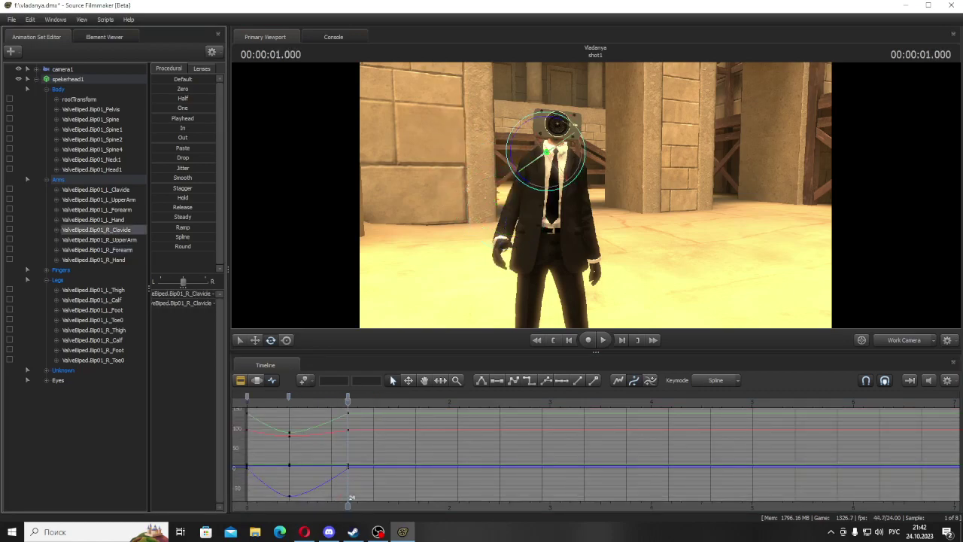
{"action": "left_click_drag", "start_coordinate": [530, 131], "coordinate": [525, 173]}
Step: Briefly play the adjusted arm animation and step the playhead back to frame 0
{"action": "left_click_drag", "start_coordinate": [348, 402], "coordinate": [251, 402]}
{"action": "key", "text": "space"}
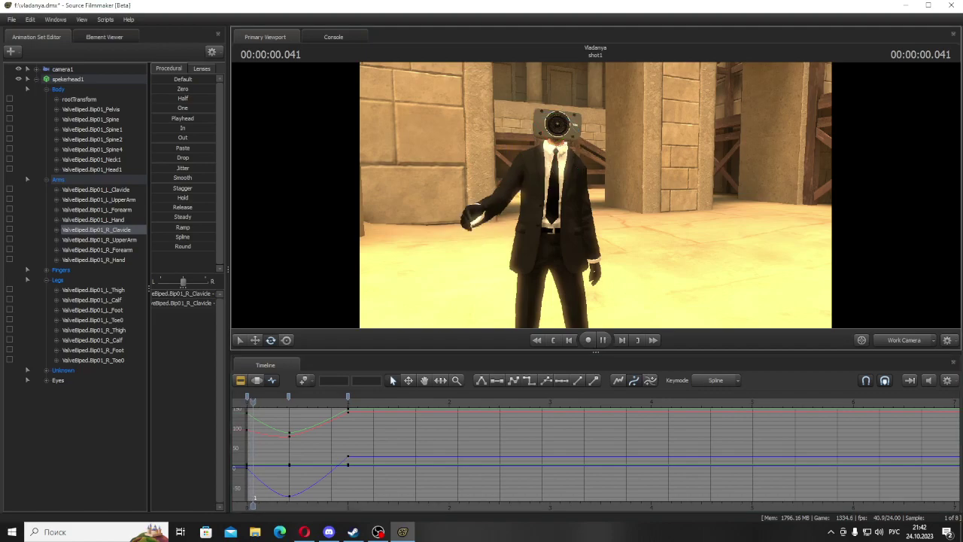
{"action": "key", "text": "space"}
{"action": "key", "text": "Left"}
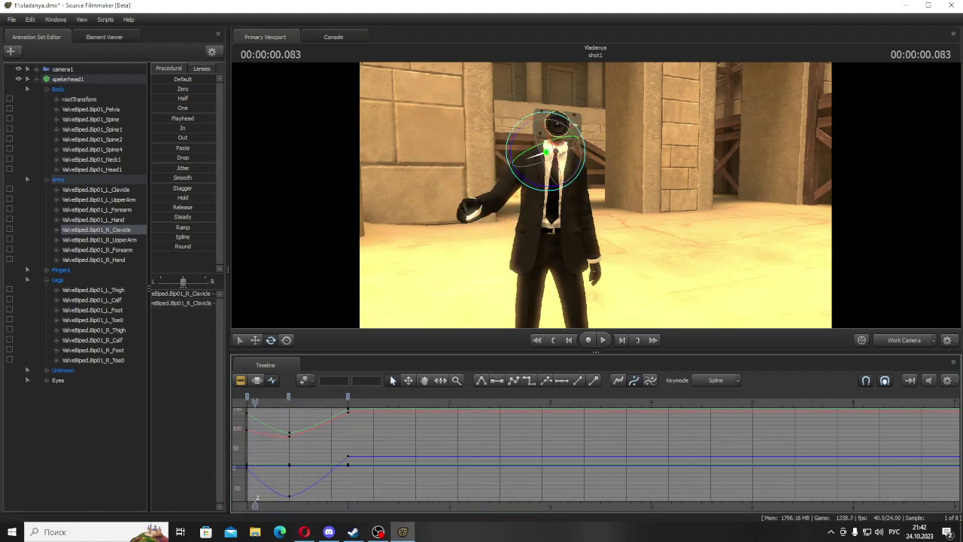
{"action": "key", "text": "Left"}
{"action": "key", "text": "Left"}
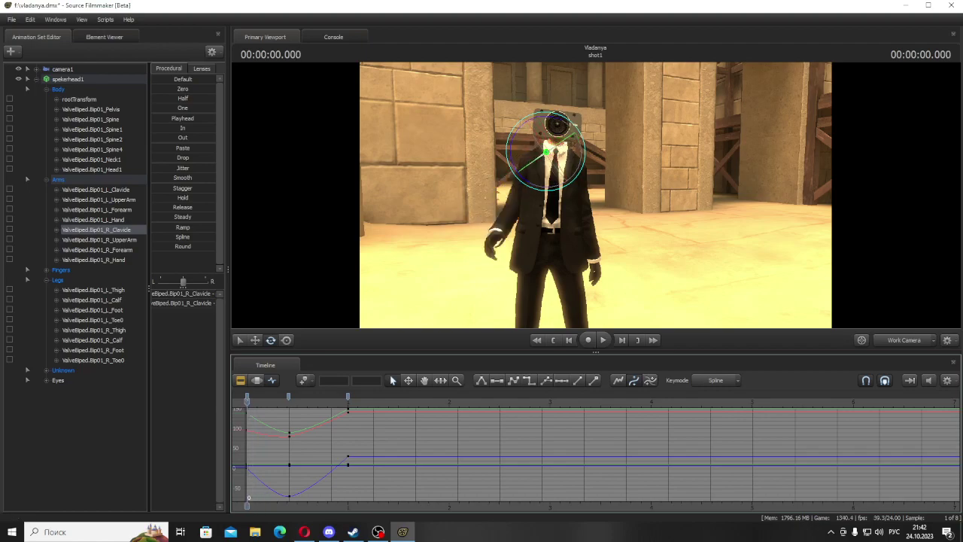
Step: Replay the arm animation, step through the frames around the raised-arm pose, and return the playhead to frame 0
{"action": "key", "text": "space"}
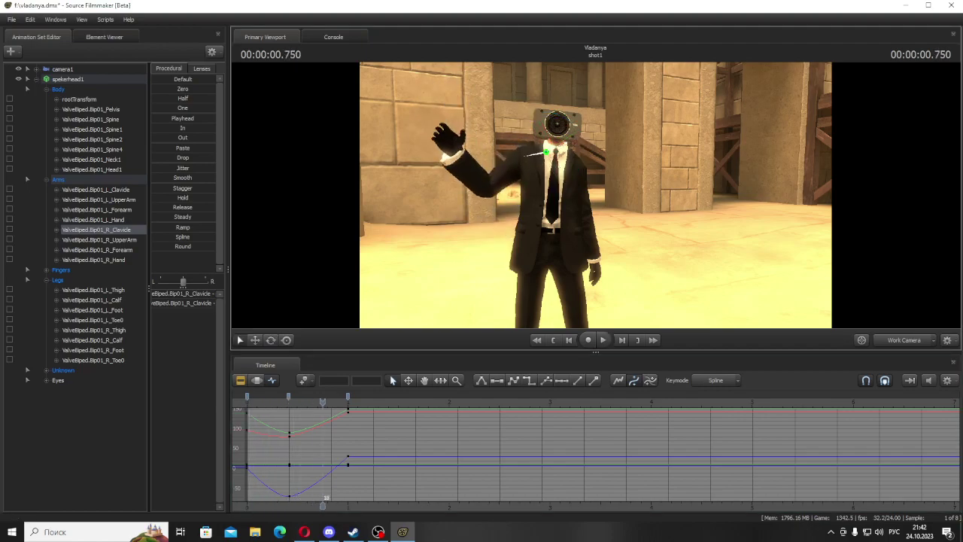
{"action": "key", "text": "space"}
{"action": "key", "text": "Right"}
{"action": "key", "text": "Right"}
{"action": "key", "text": "Right"}
{"action": "key", "text": "Right"}
{"action": "key", "text": "Right"}
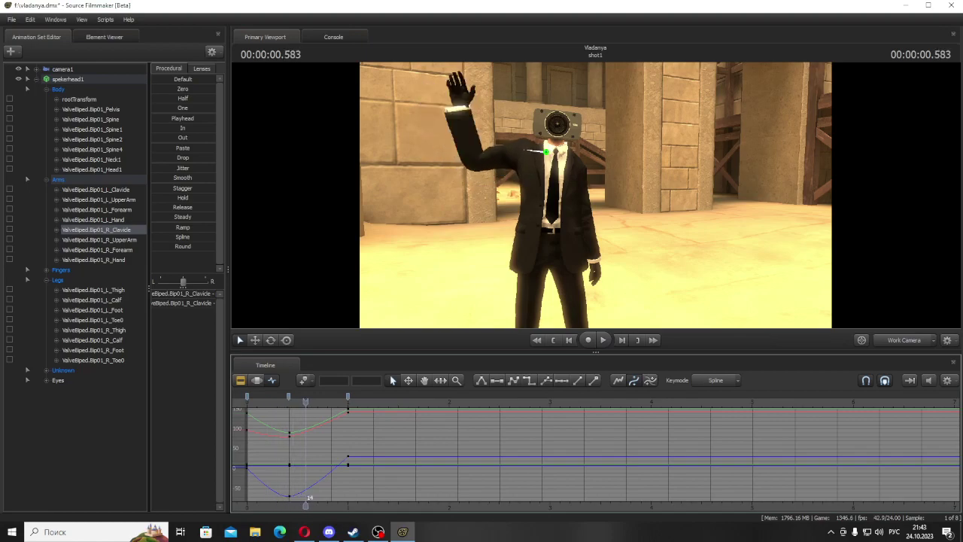
{"action": "left_click_drag", "start_coordinate": [309, 506], "coordinate": [255, 506]}
{"action": "key", "text": "Left"}
{"action": "key", "text": "Left"}
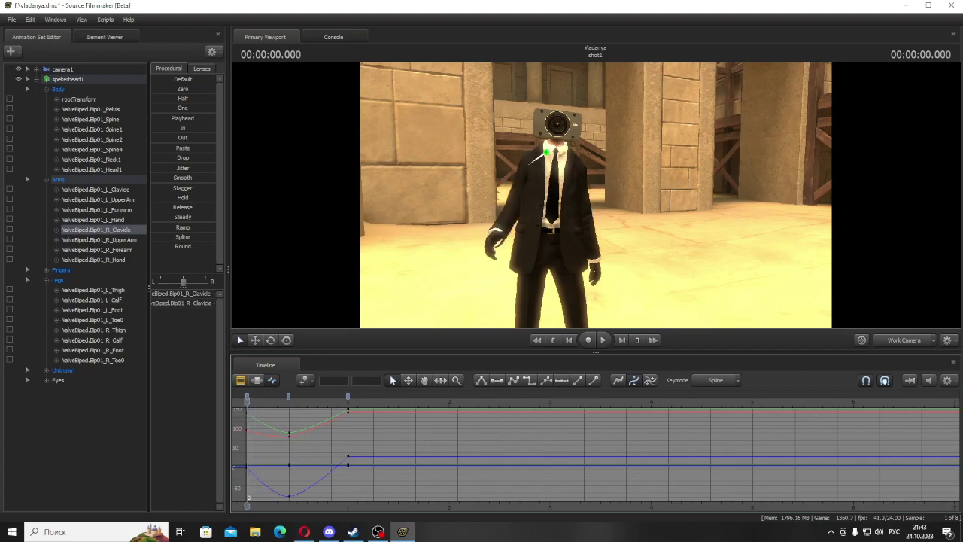
Step: Select the ValveBiped.Bip01_Neck1 bone and rotate it at frame 0 and at 1 second to keyframe a slight head tilt
{"action": "left_click", "coordinate": [91, 110]}
{"action": "left_click", "coordinate": [91, 160]}
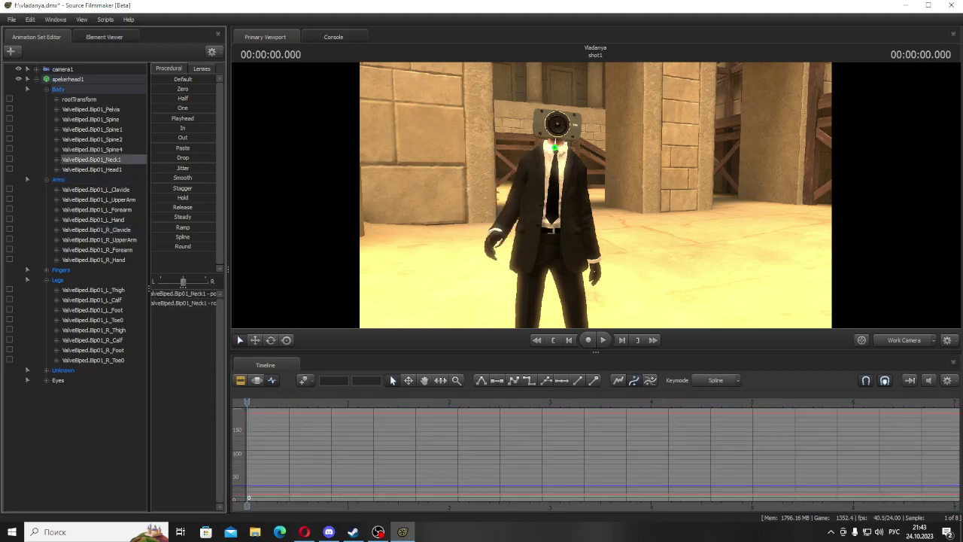
{"action": "key", "text": "e"}
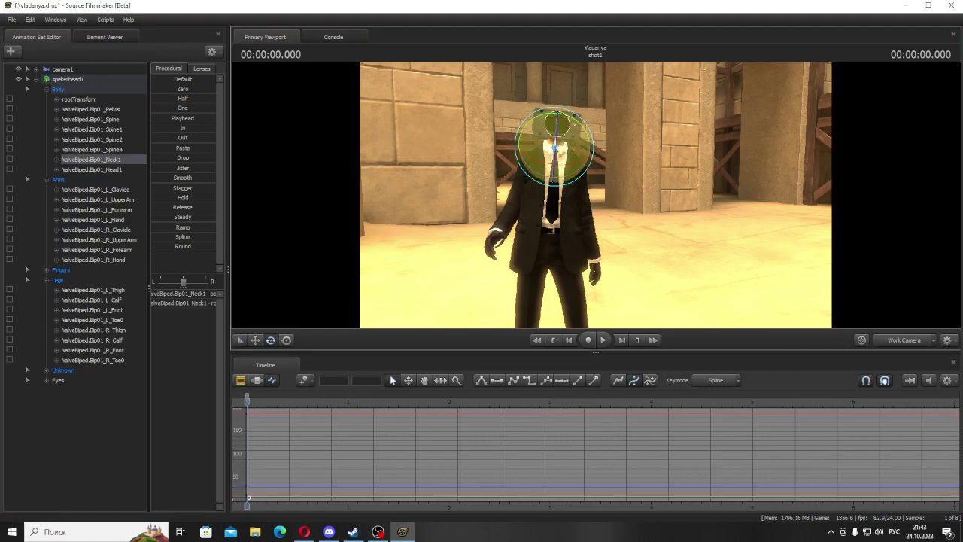
{"action": "key", "text": "space"}
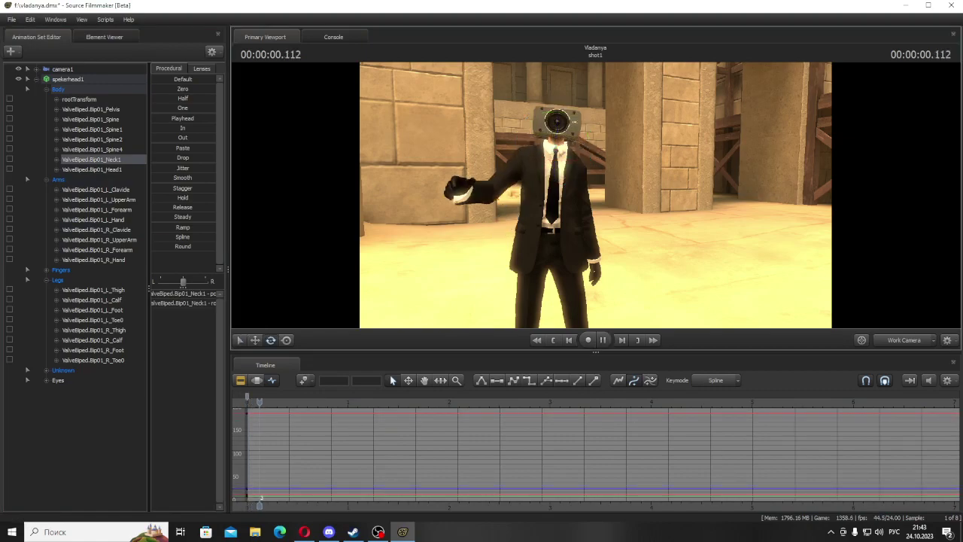
{"action": "left_click_drag", "start_coordinate": [557, 146], "coordinate": [558, 163]}
Step: Play the combined arm and neck animation and return the playhead to frame 0
{"action": "key", "text": "space"}
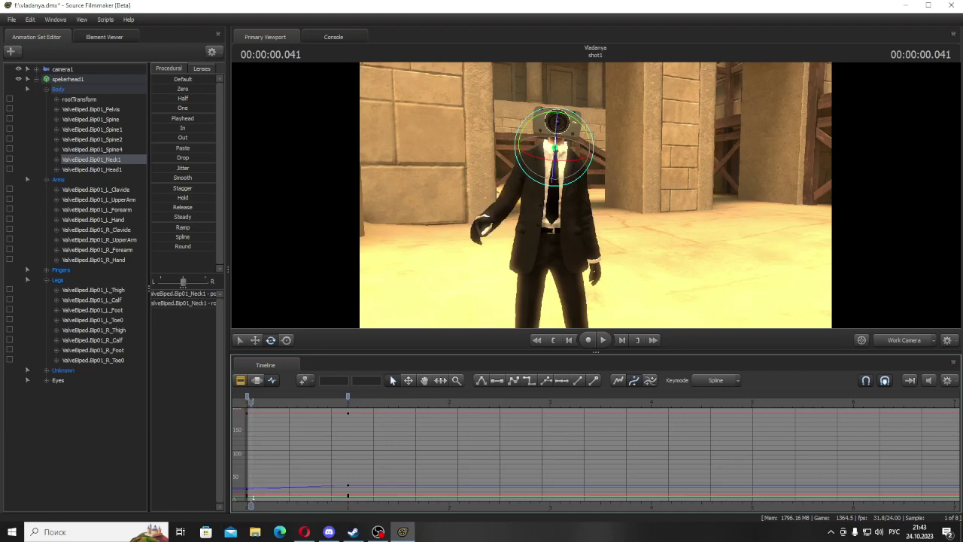
{"action": "key", "text": "space"}
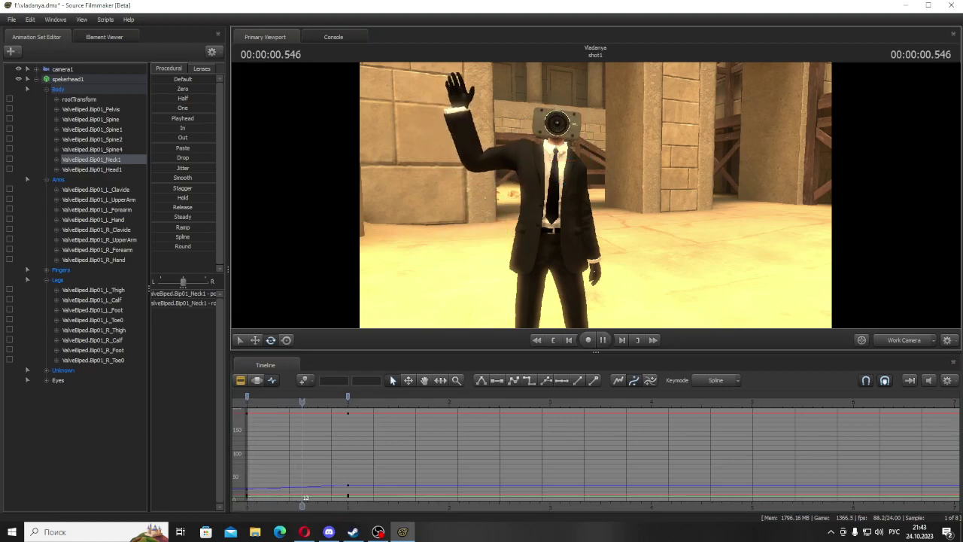
{"action": "key", "text": "space"}
{"action": "left_click_drag", "start_coordinate": [424, 402], "coordinate": [246, 402]}
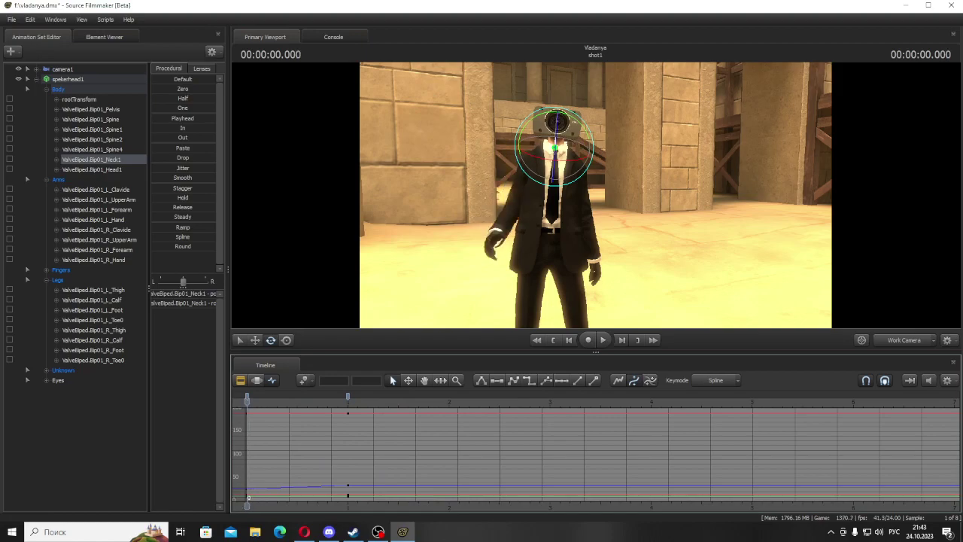
Step: Check the participant's stream in Discord, return to Source Filmmaker, and play the animation from the start
{"action": "left_click", "coordinate": [329, 532]}
{"action": "mouse_move", "coordinate": [403, 532]}
{"action": "left_click", "coordinate": [496, 454]}
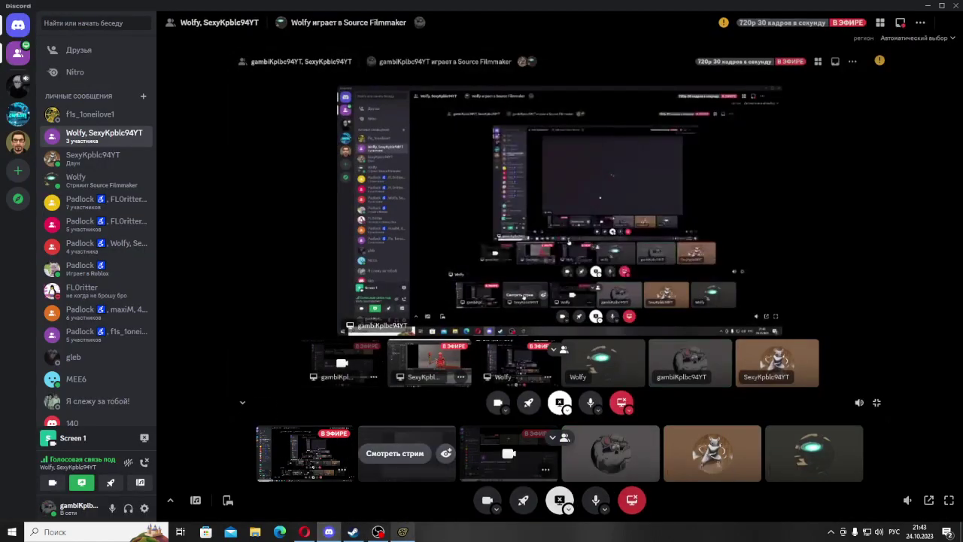
{"action": "left_click", "coordinate": [402, 532]}
{"action": "key", "text": "space"}
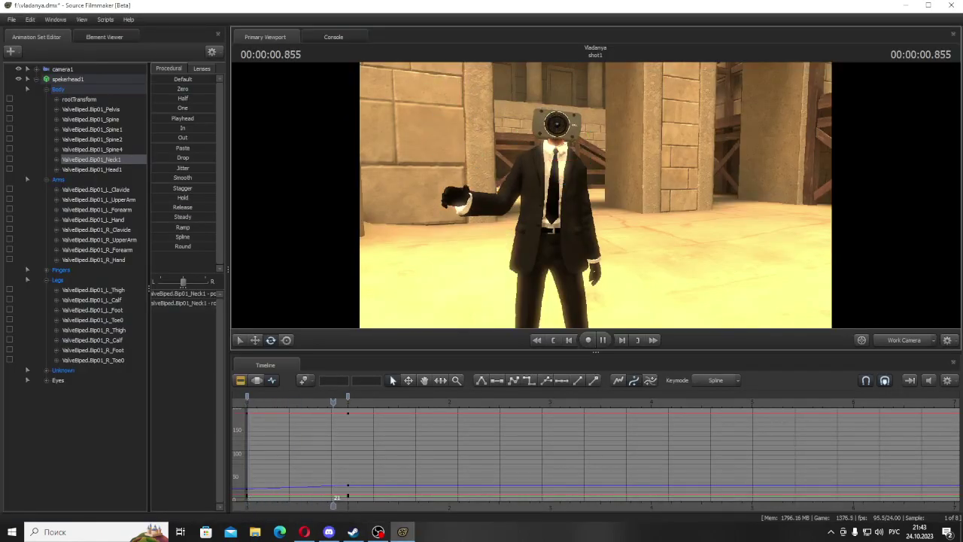
Step: Play and pause the arm and neck animation, and step forward through its frames
{"action": "key", "text": "space"}
{"action": "key", "text": "space"}
{"action": "key", "text": "Right"}
{"action": "key", "text": "Right"}
Step: Switch to Discord to check the participant's stream of the TV-headed model, and return to the scene in Source Filmmaker
{"action": "left_click", "coordinate": [329, 532]}
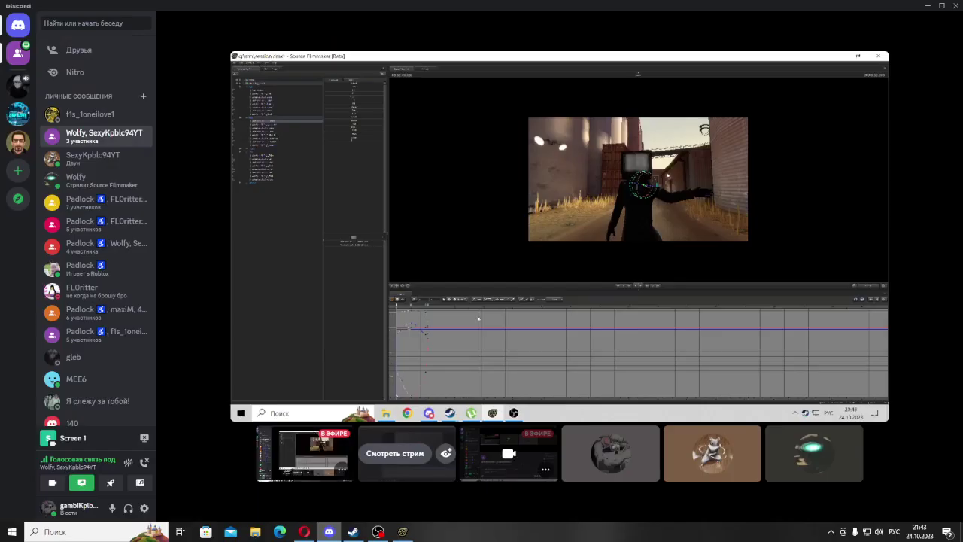
{"action": "mouse_move", "coordinate": [412, 289]}
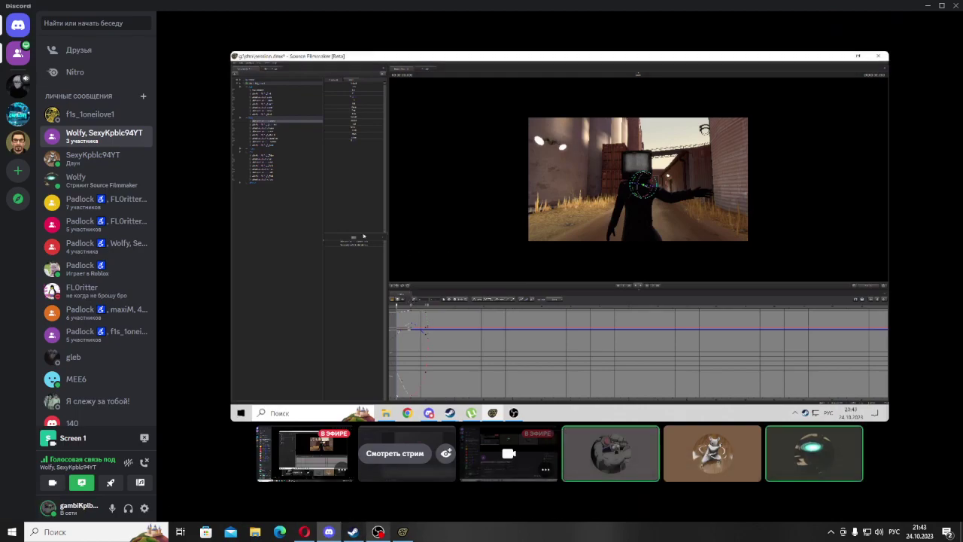
{"action": "key", "text": "alt+Tab"}
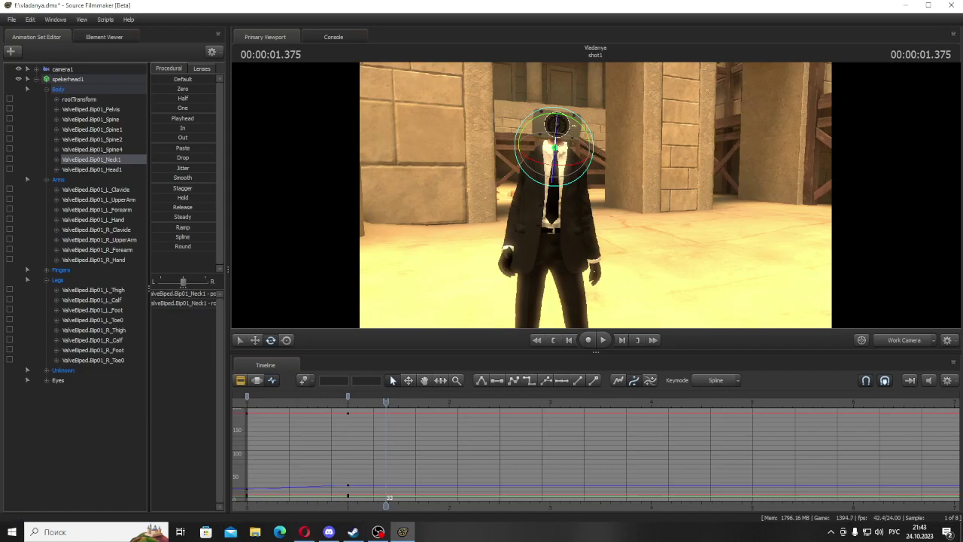
{"action": "left_click", "coordinate": [329, 531]}
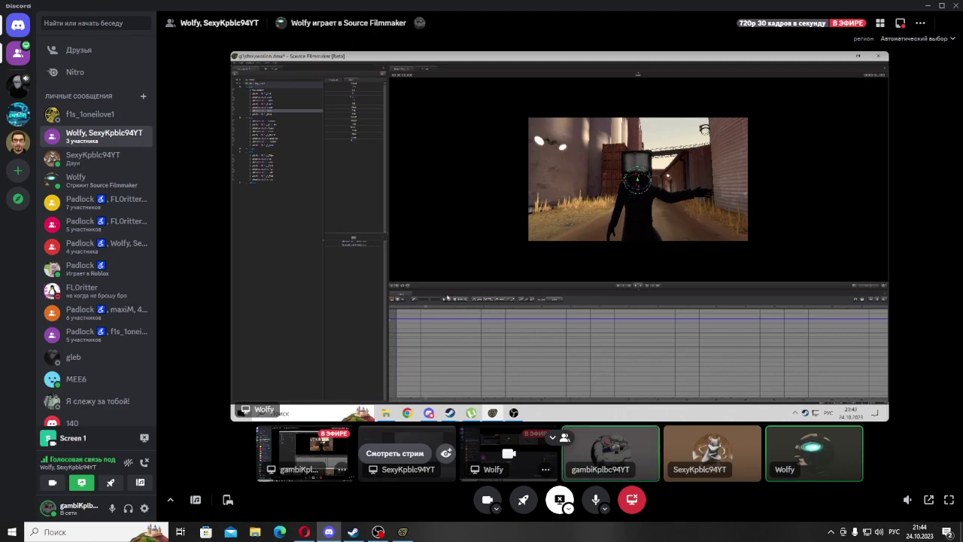
{"action": "left_click", "coordinate": [402, 531]}
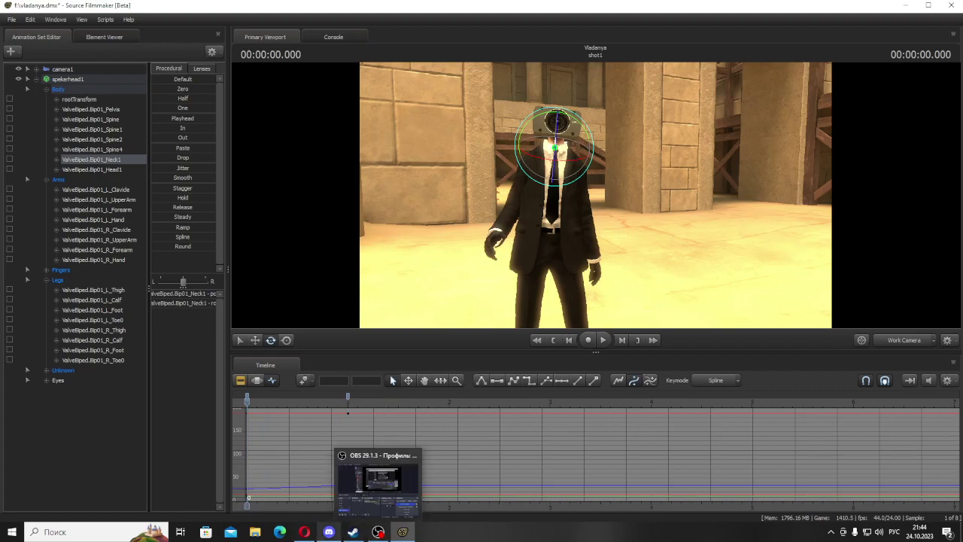
Step: In Discord, watch the skeleton animation stream, check the TV-headed model's stream, and return to the skeleton stream
{"action": "left_click", "coordinate": [329, 531]}
{"action": "left_click", "coordinate": [394, 452]}
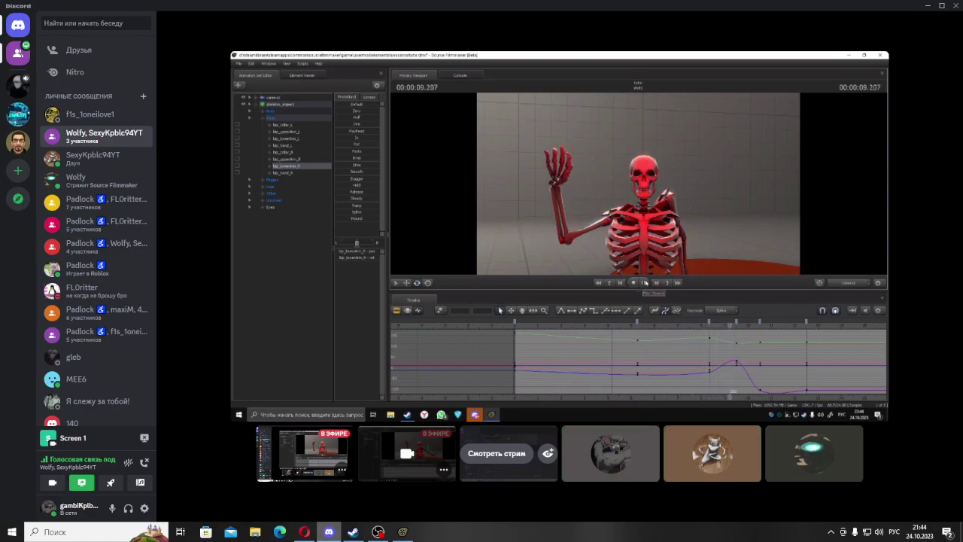
{"action": "mouse_move", "coordinate": [644, 283]}
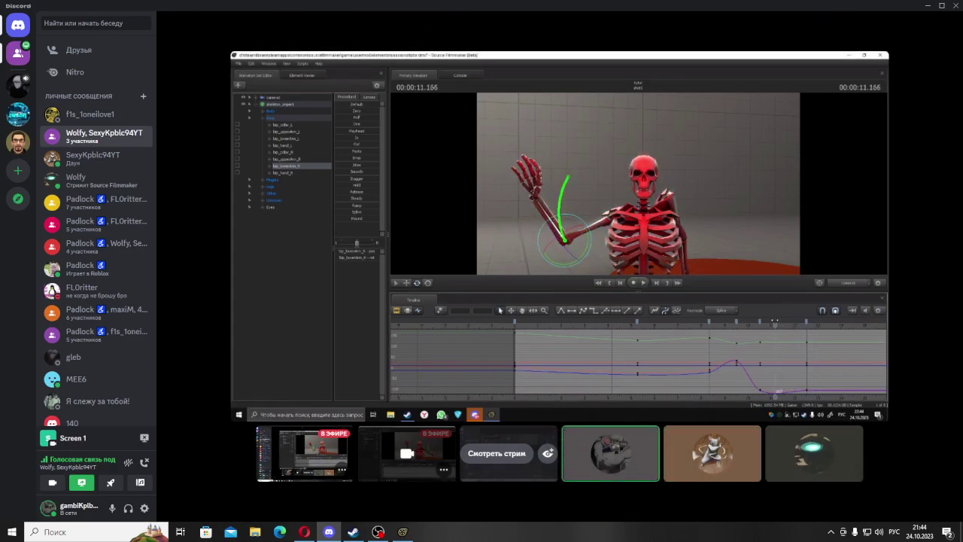
{"action": "left_click", "coordinate": [496, 453]}
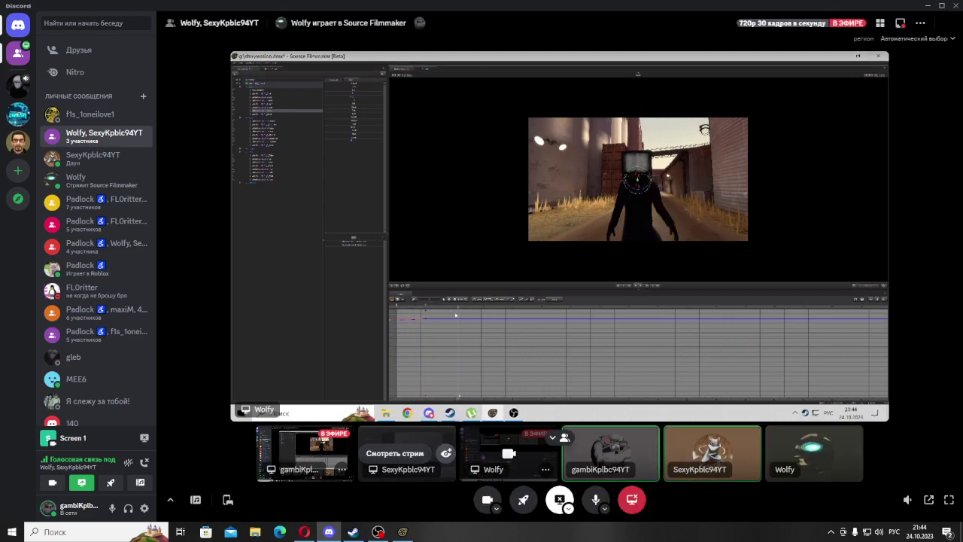
{"action": "left_click", "coordinate": [395, 453]}
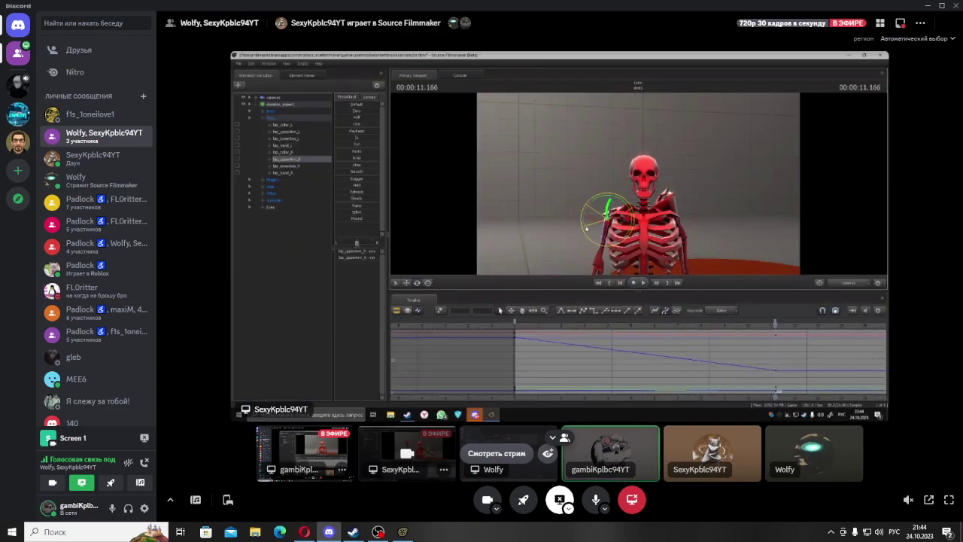